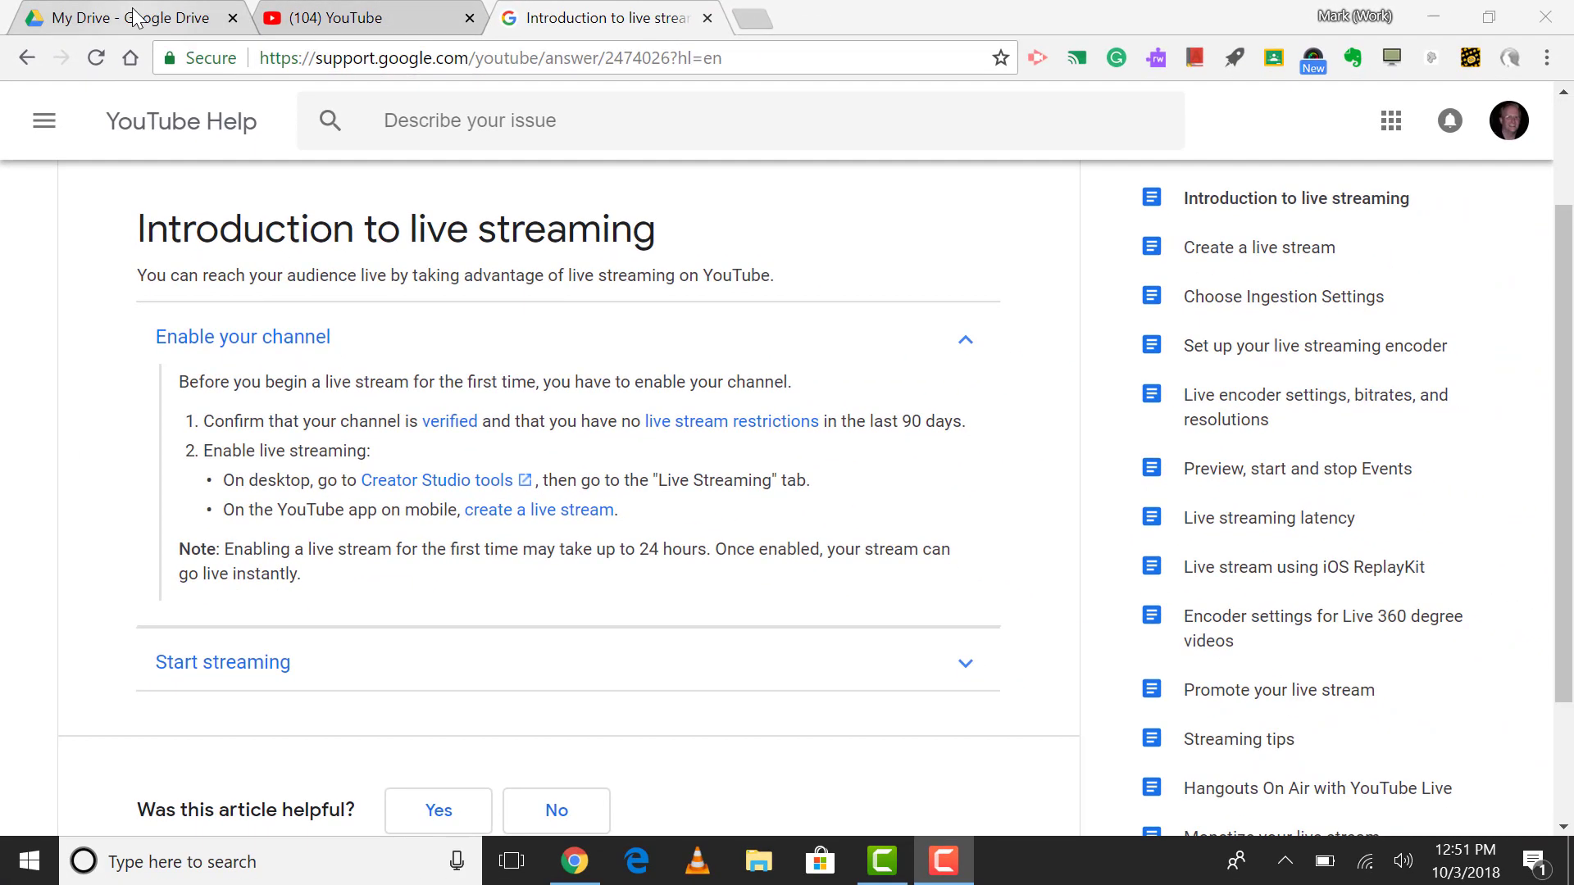
- Leave the live streaming help article and switch to the My Drive file list
click(135, 16)
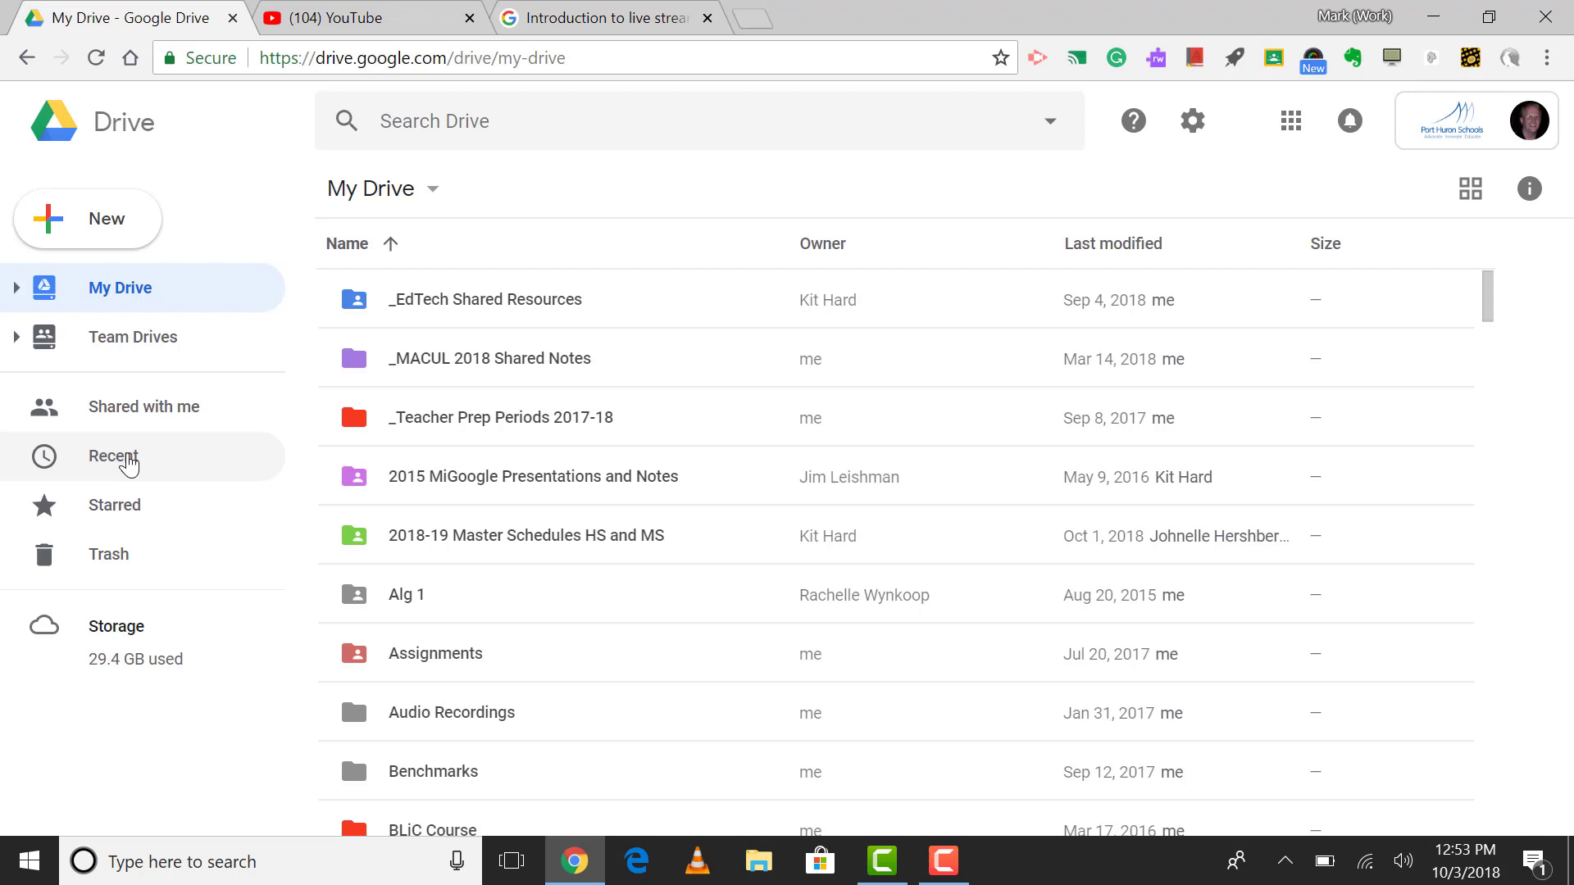
- Show Google Drive's Recent files list
click(124, 468)
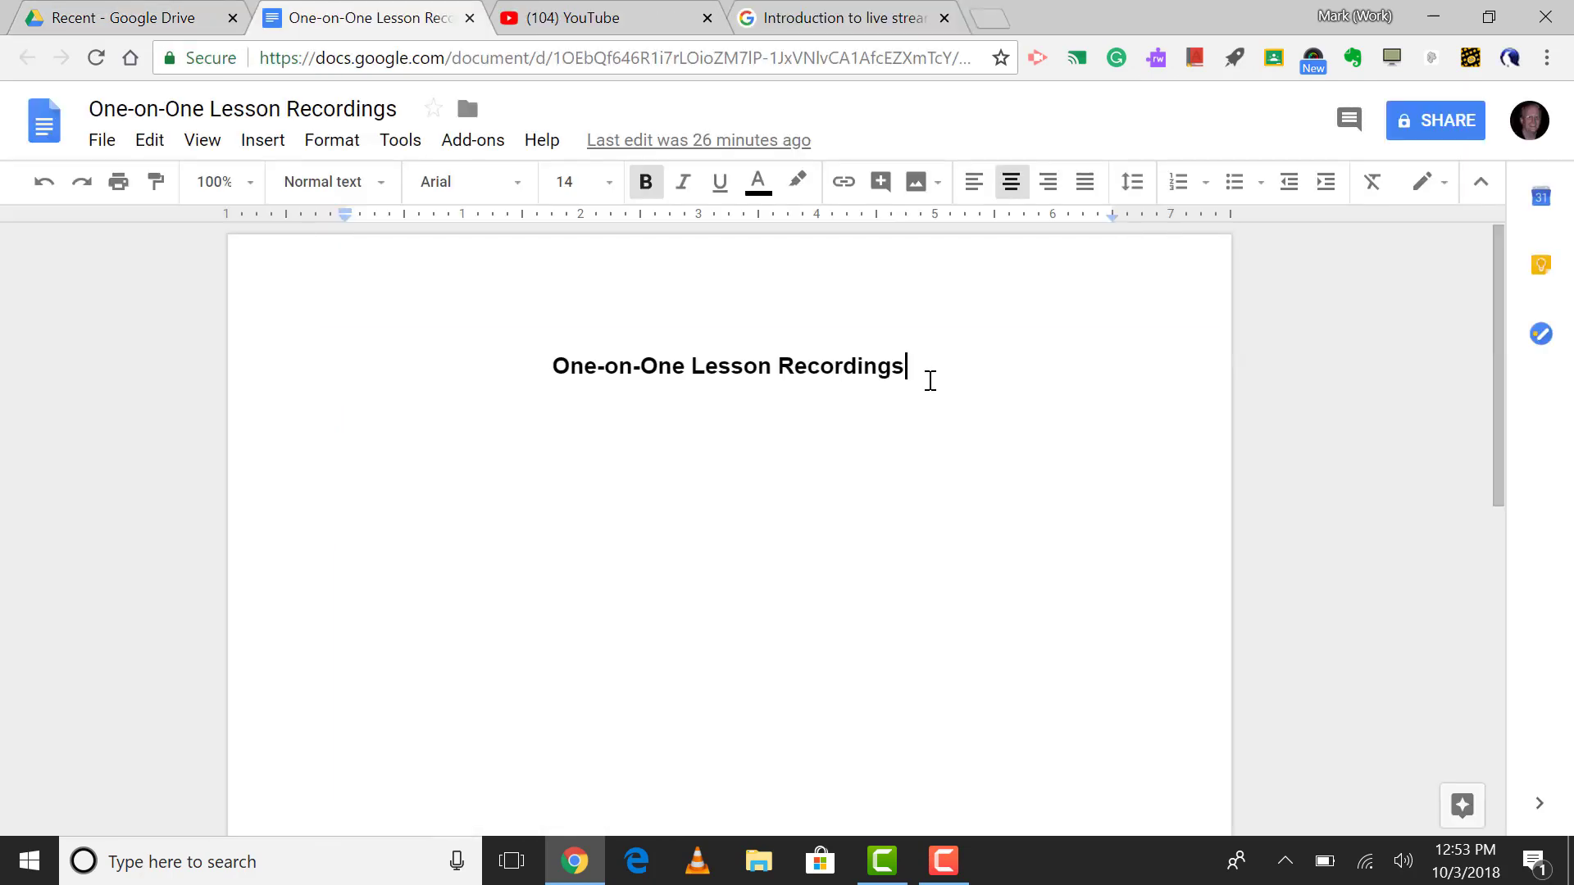
- Add a blank line under the One-on-One Lesson Recordings title, then switch to YouTube
key(Return)
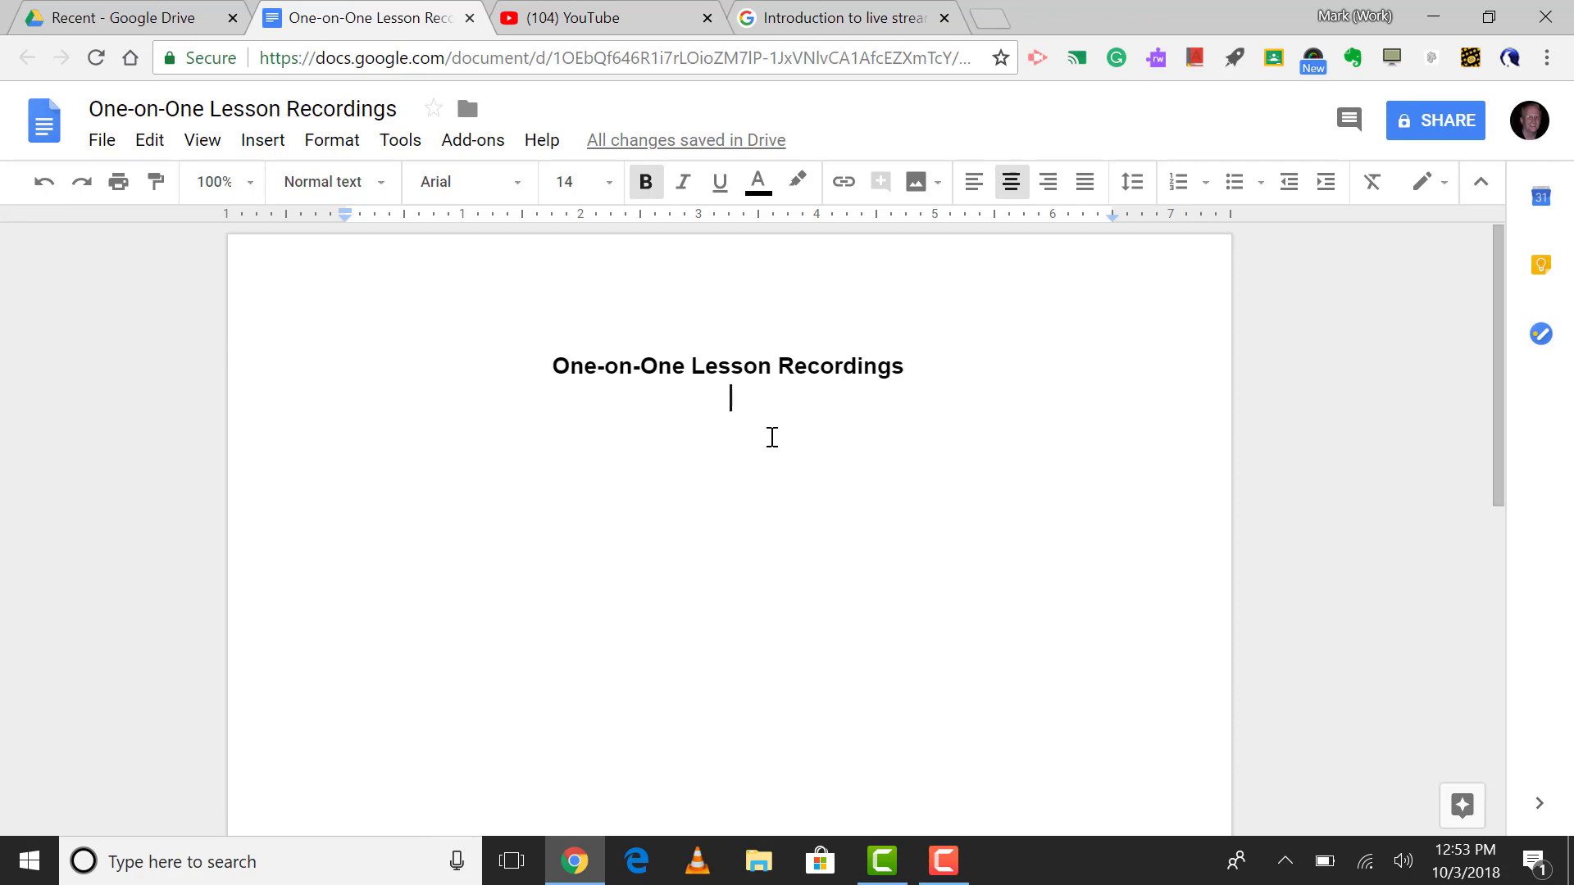
click(607, 21)
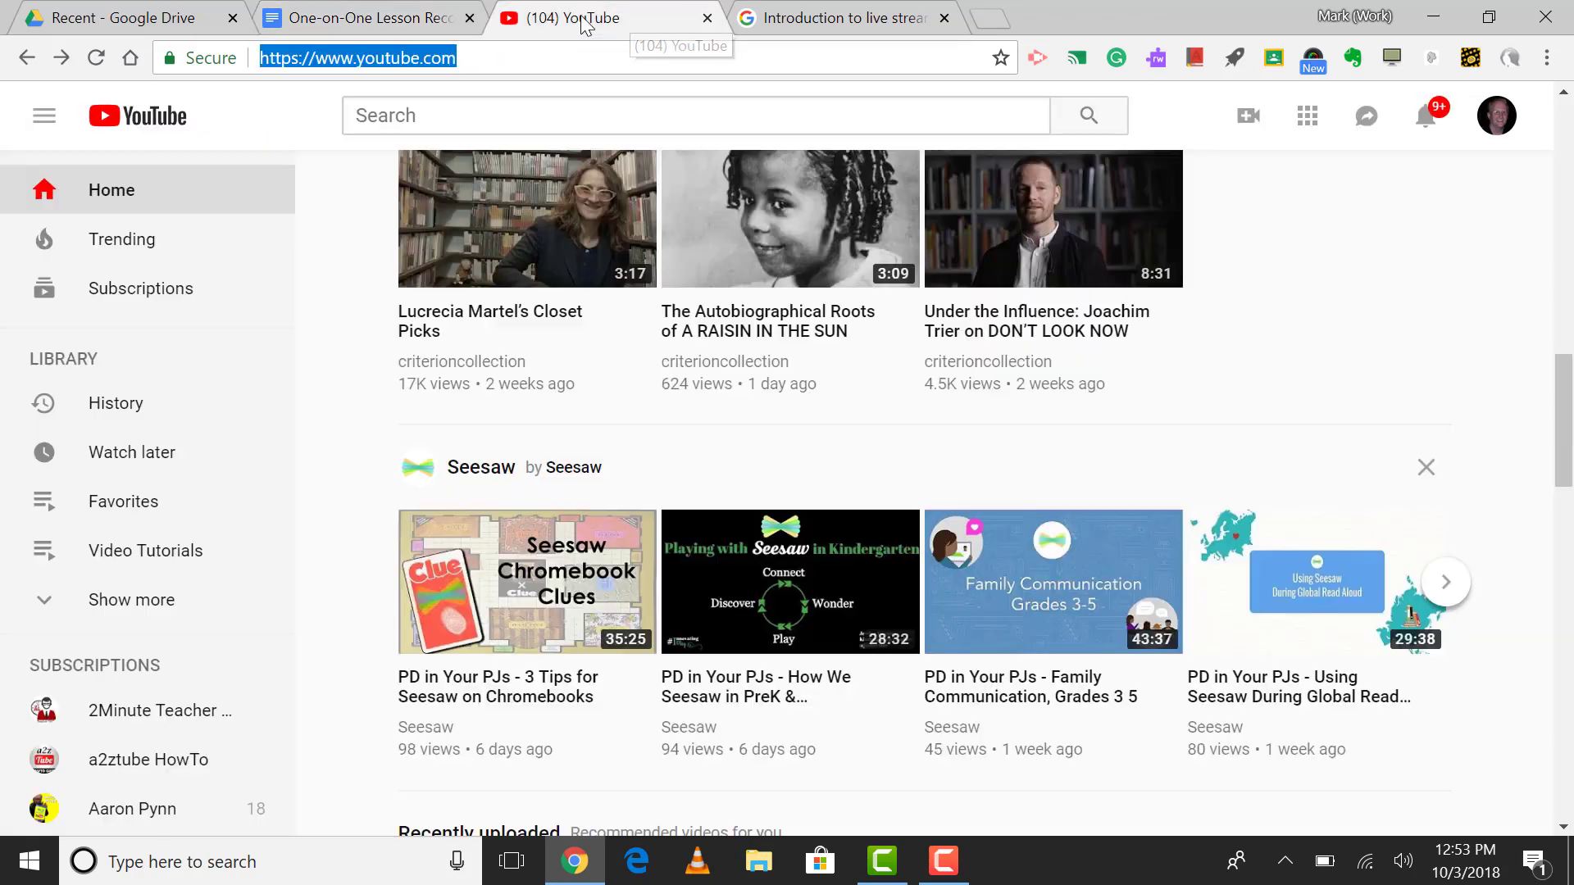
- Go to your own channel from the avatar menu and expand the sidebar's playlist list
click(1498, 120)
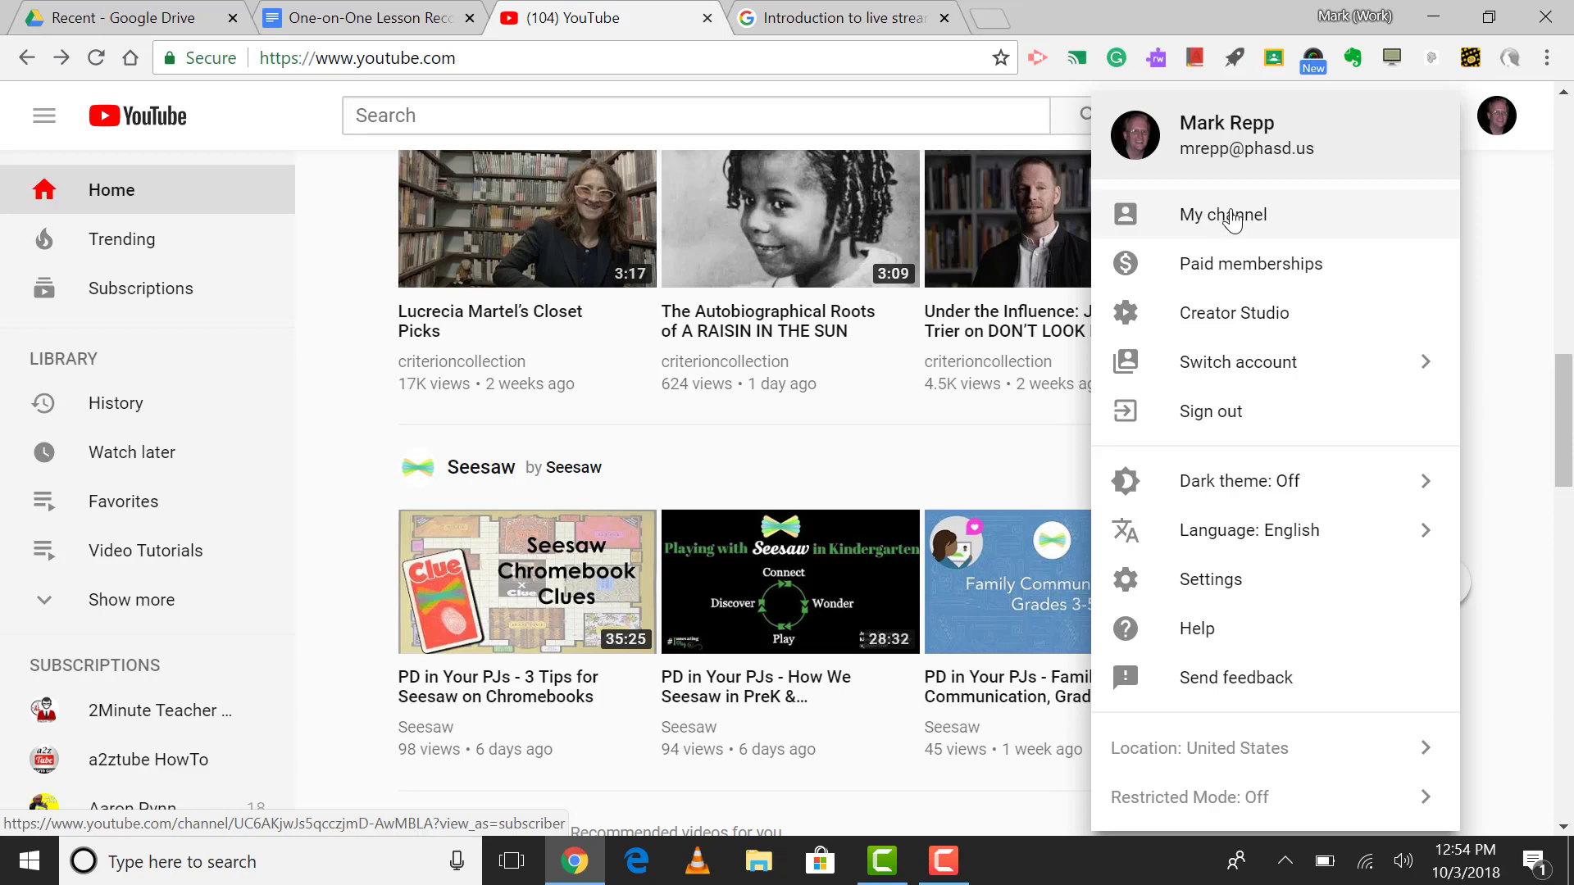
click(1214, 215)
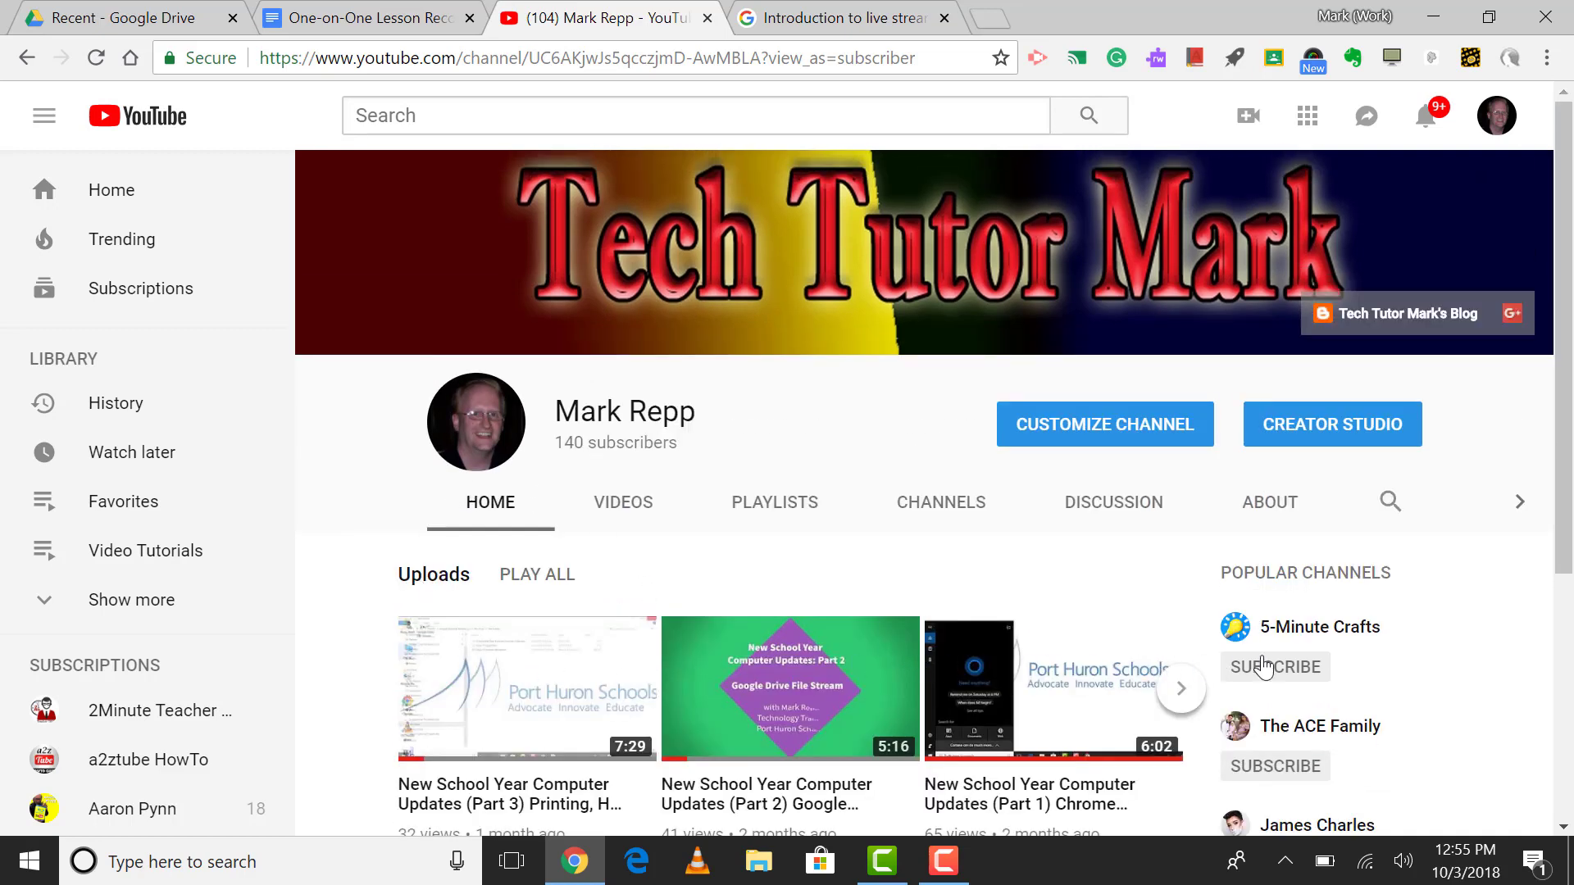
click(131, 599)
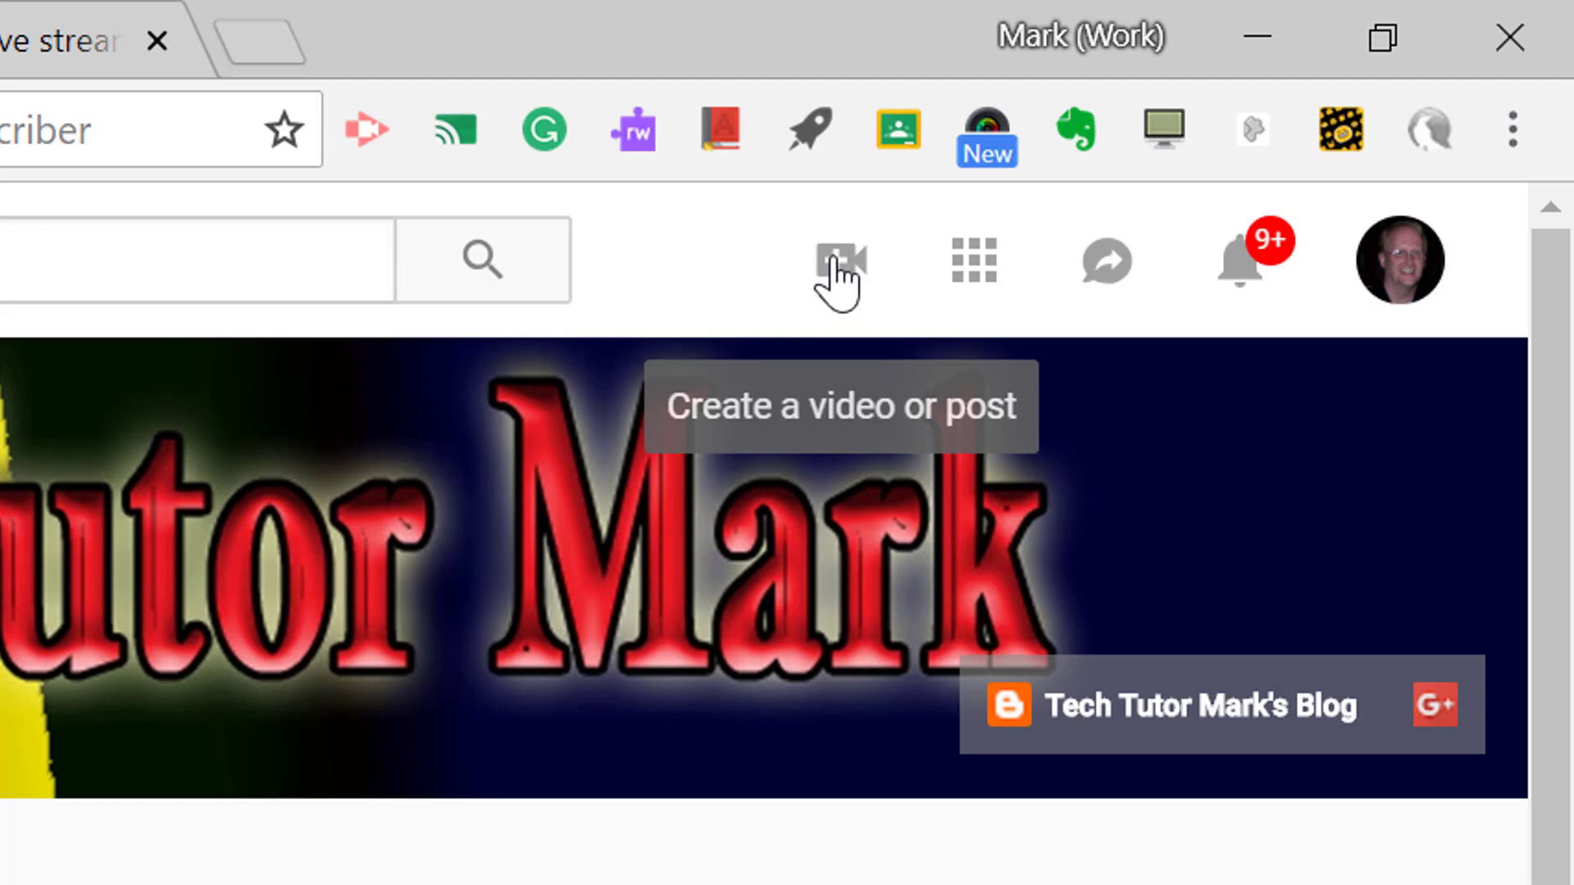
- Choose Go live from the camera menu and allow camera and microphone access
click(835, 261)
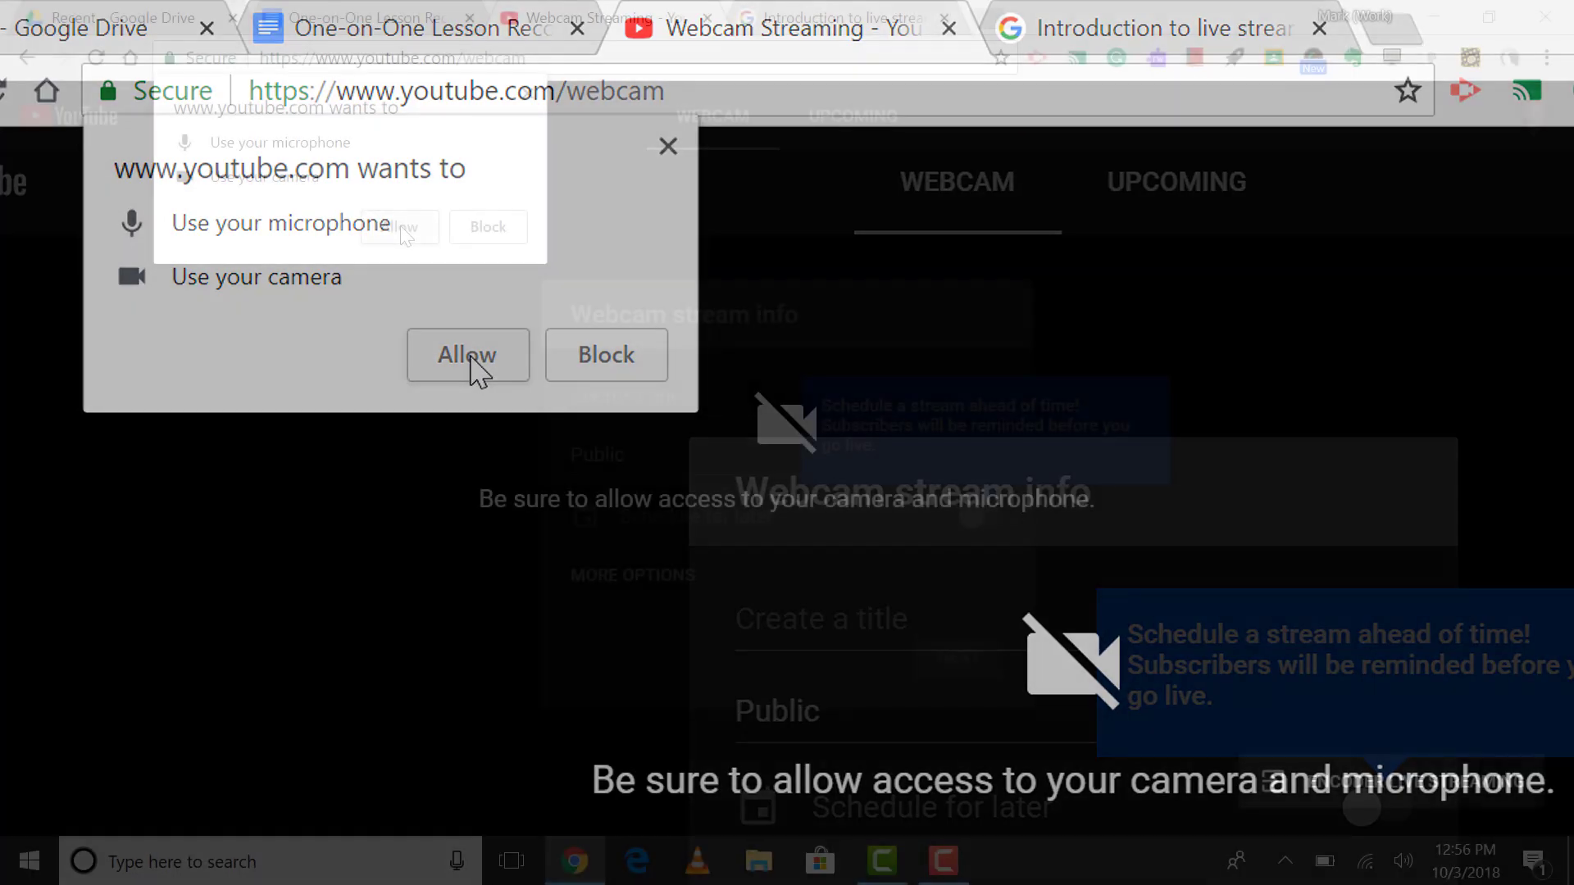
click(469, 365)
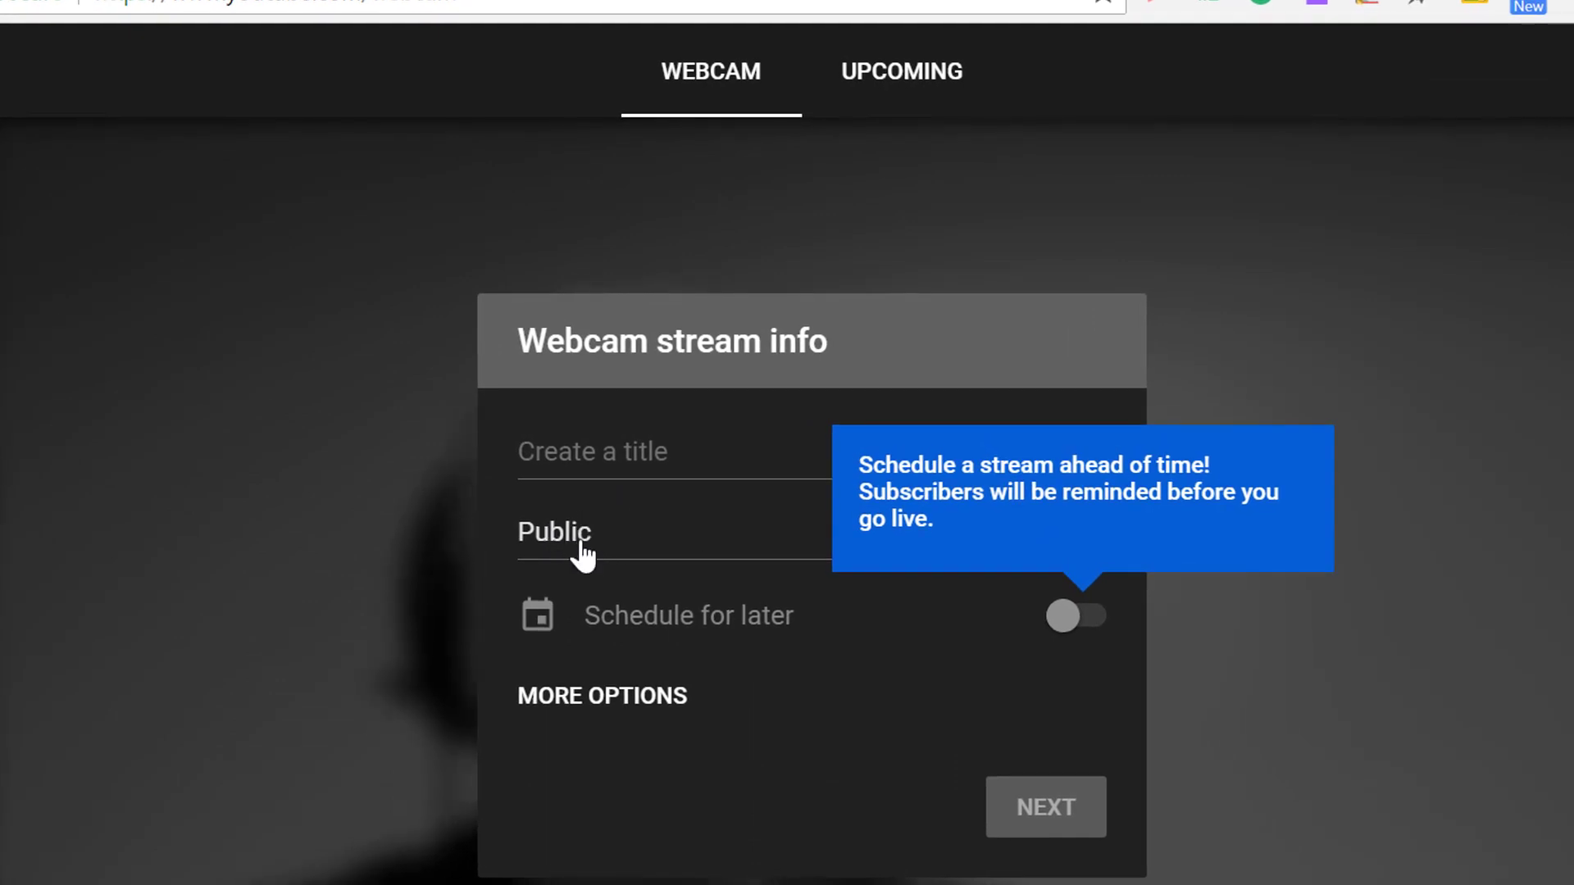
- Make the webcam stream Unlisted and title it 'One-on-One Instruction (10-4-18)'
click(571, 546)
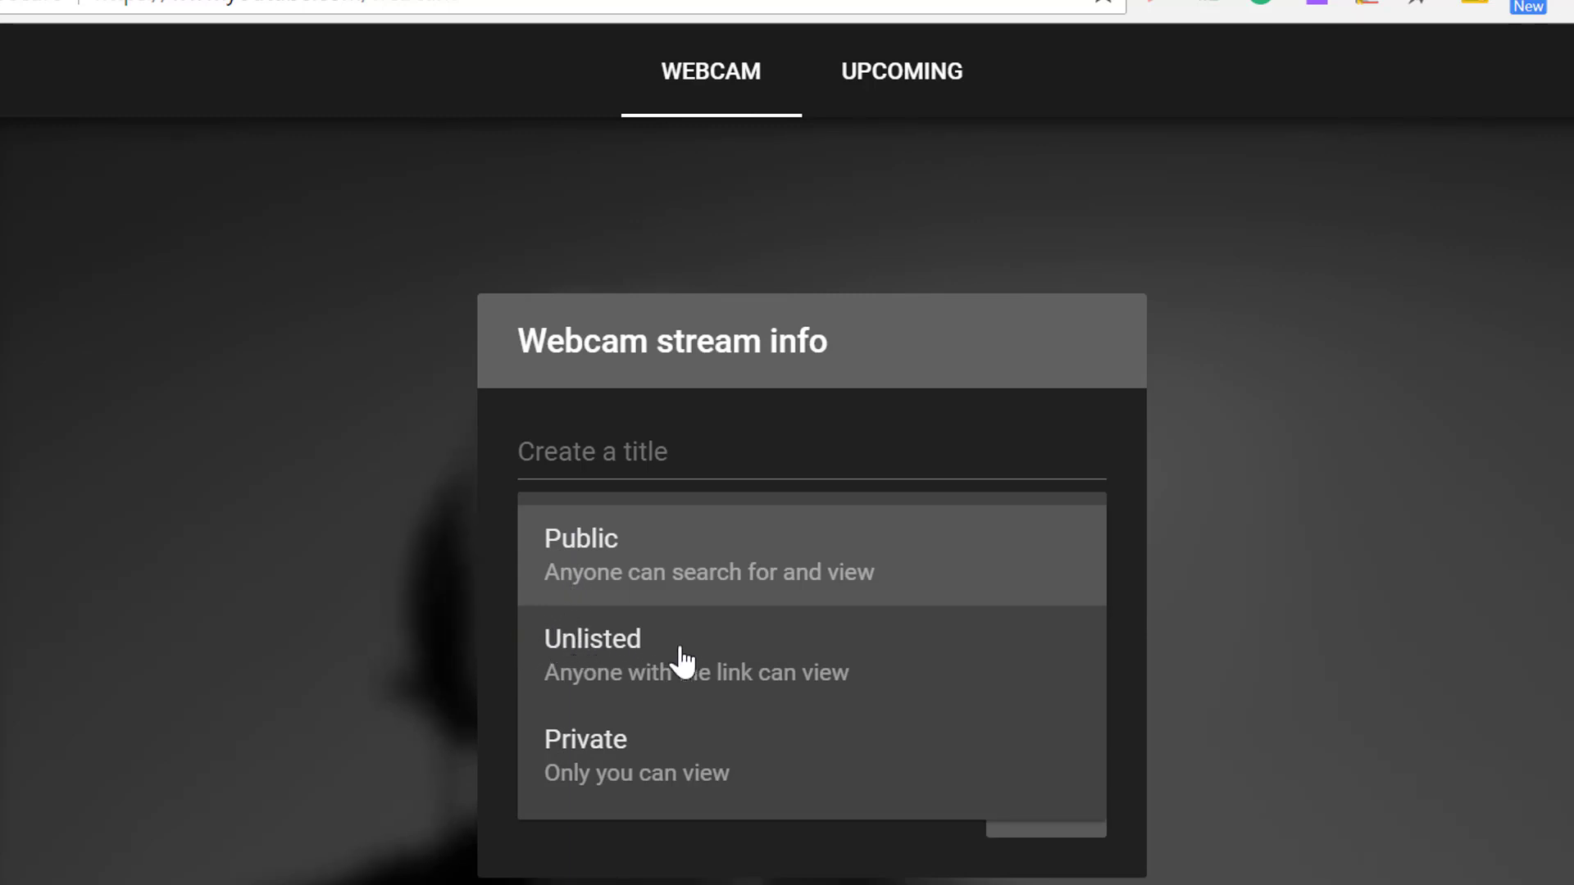
click(645, 665)
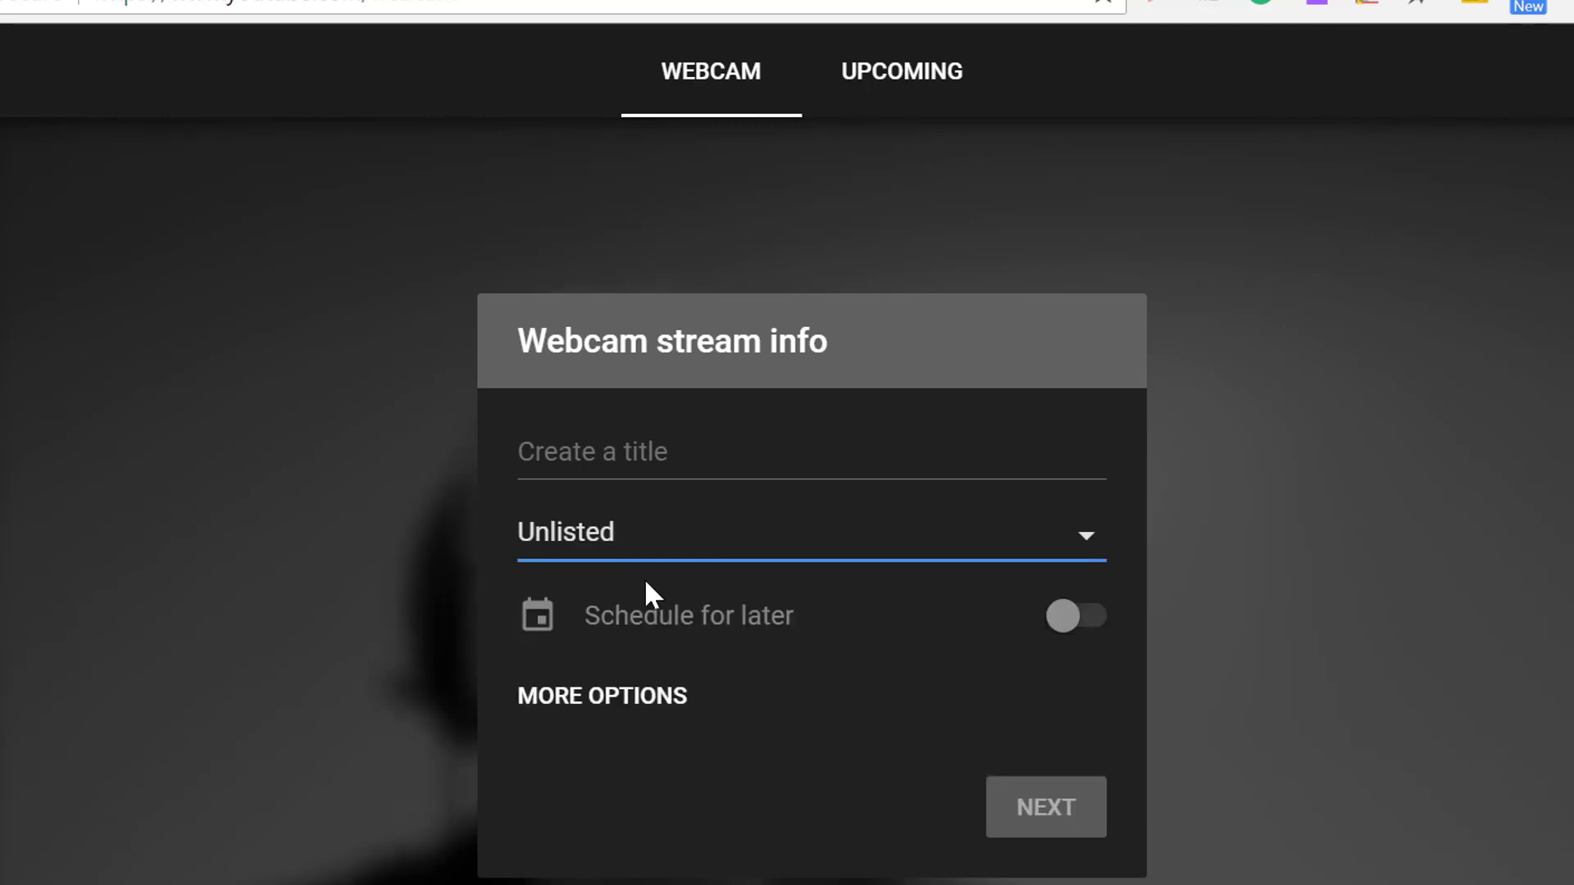
click(648, 545)
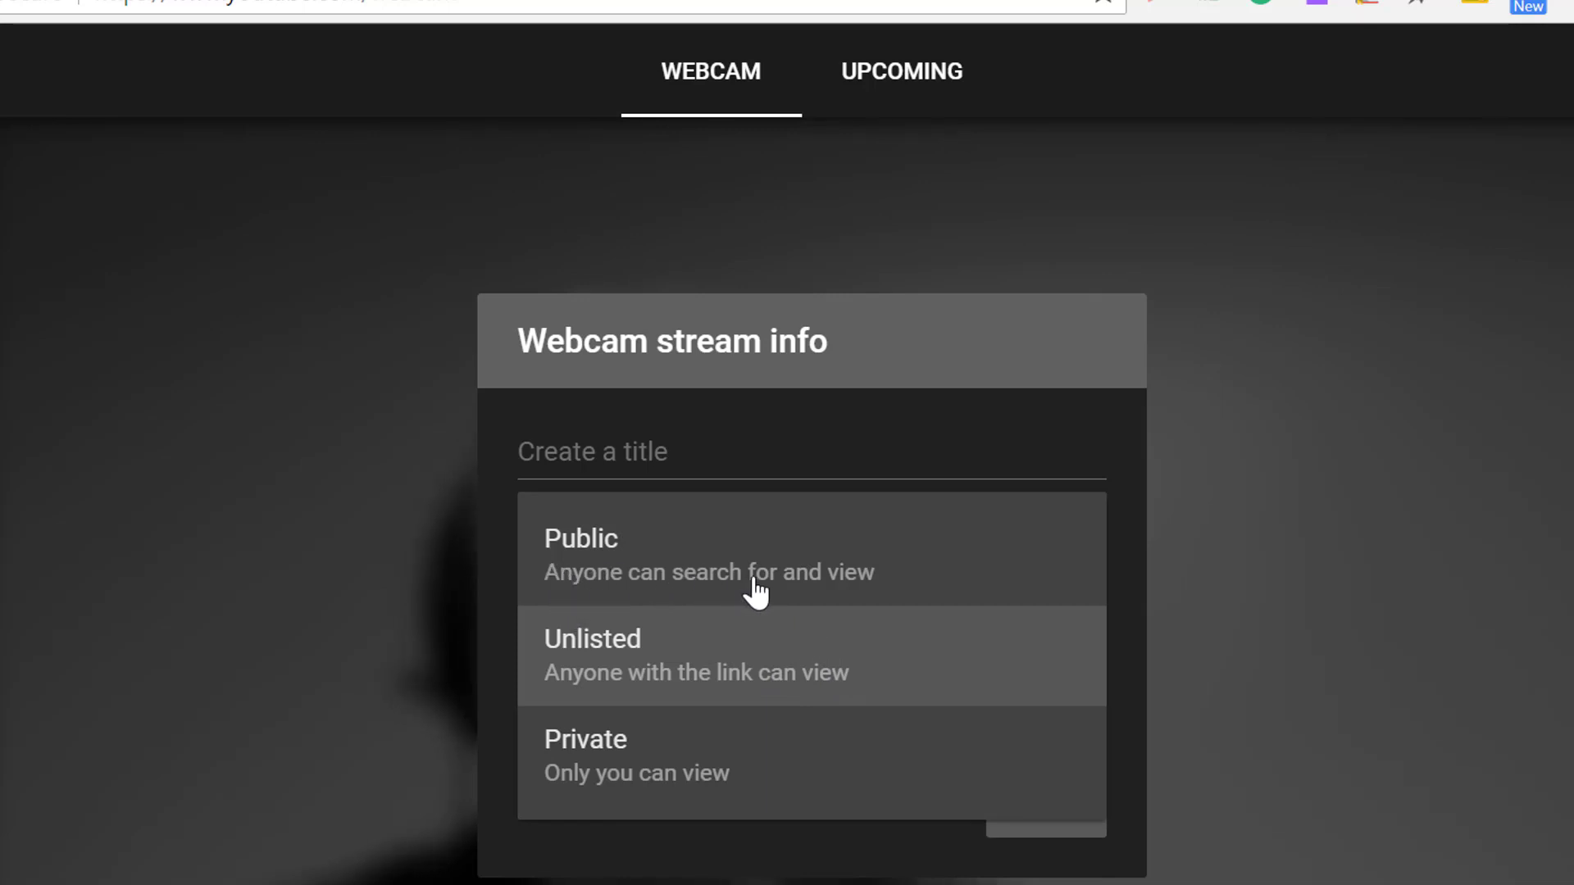
click(790, 674)
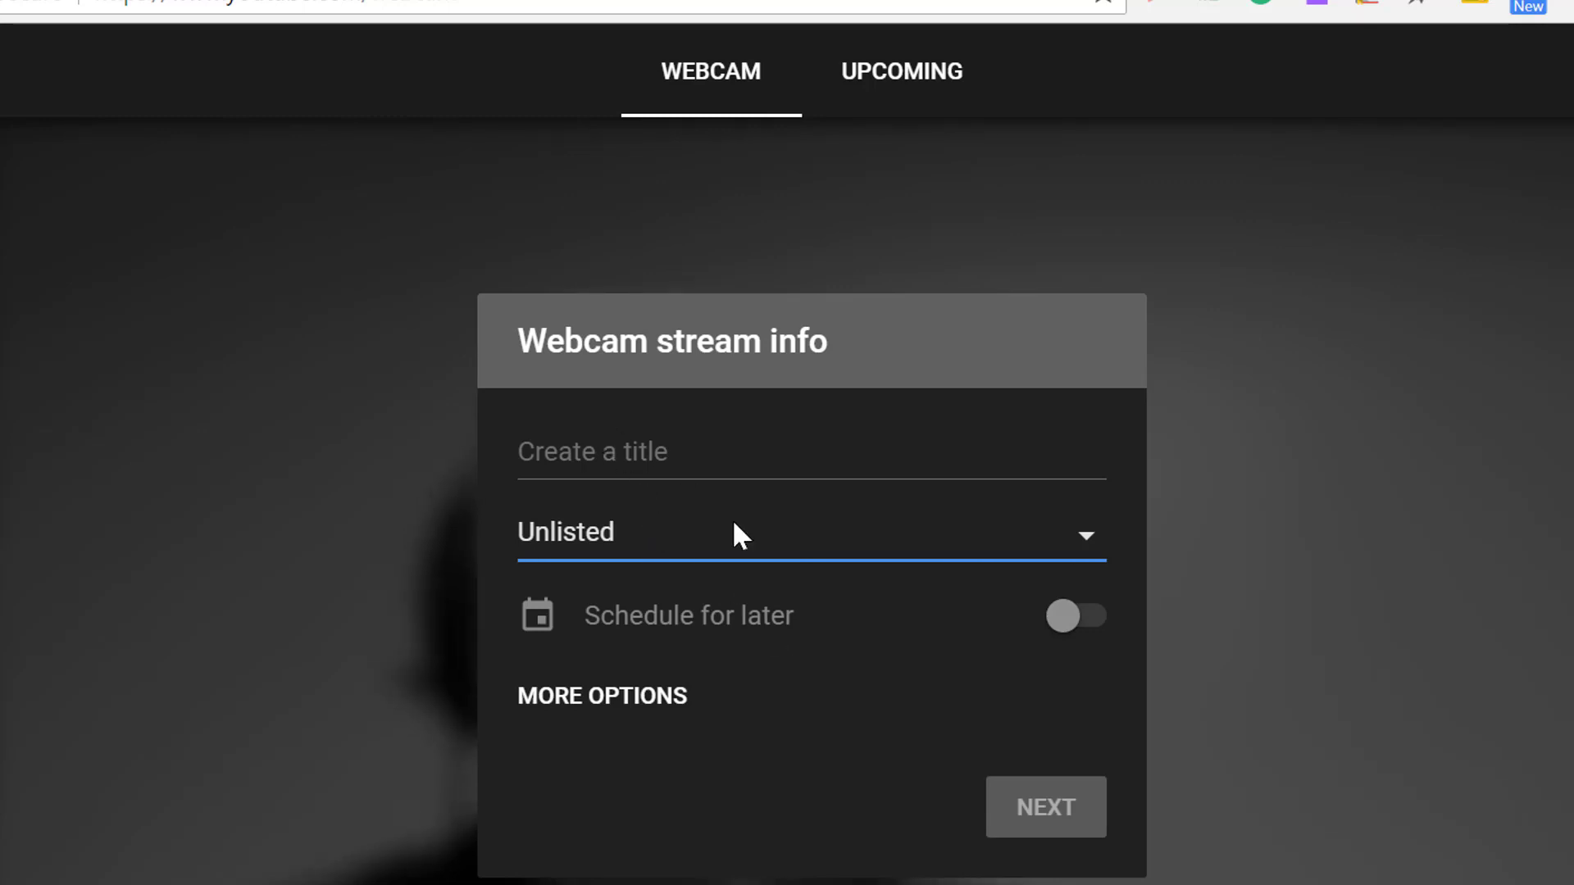
click(629, 462)
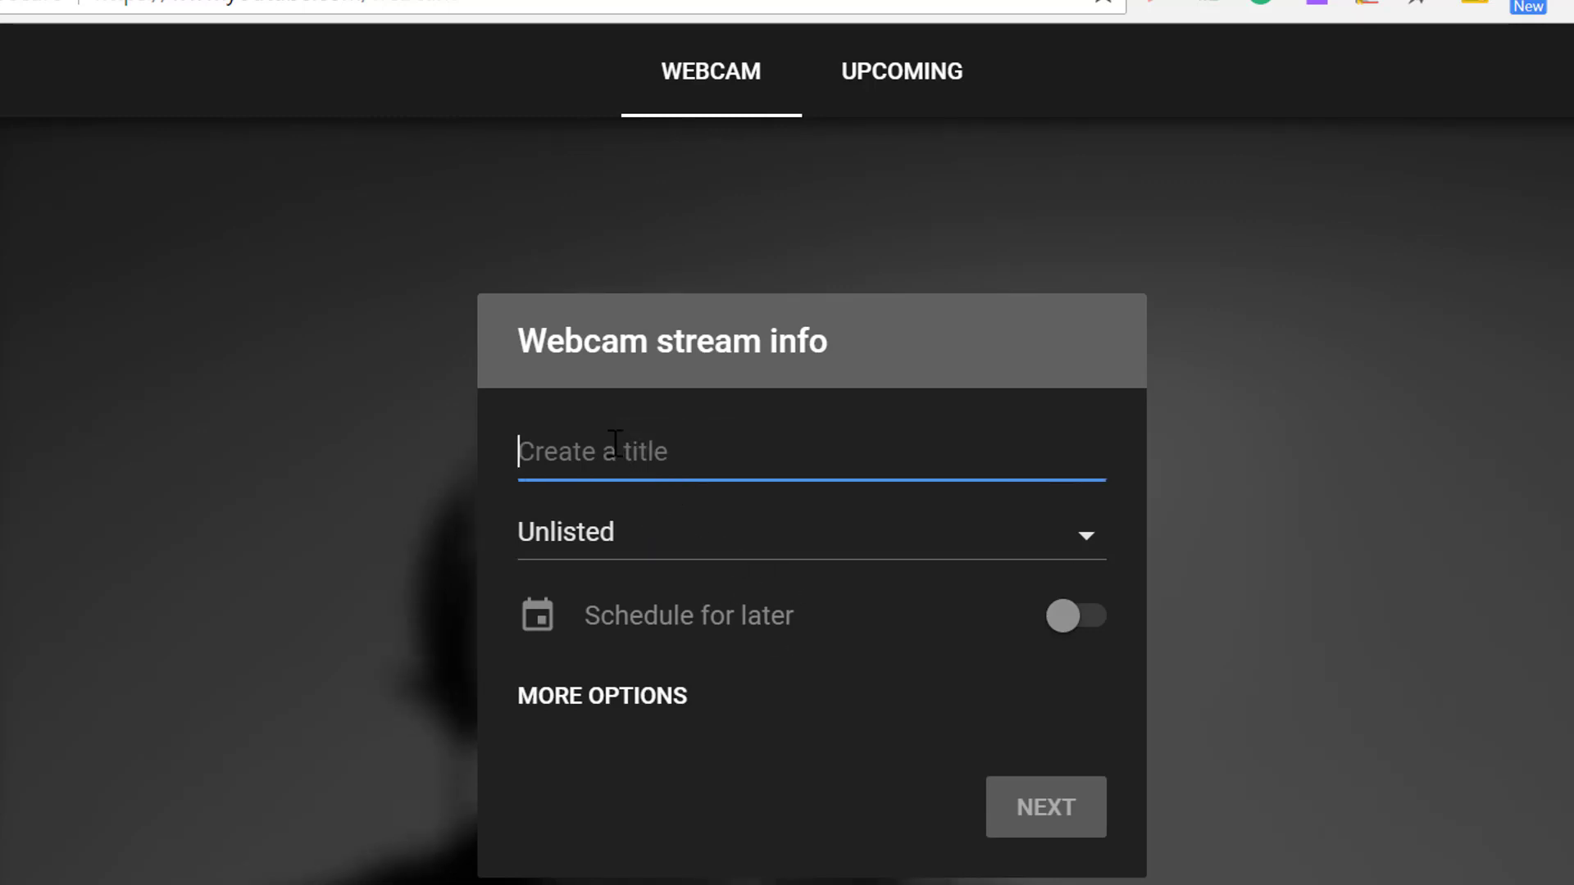
click(1007, 733)
click(784, 300)
text(One-on-One Instruction ()
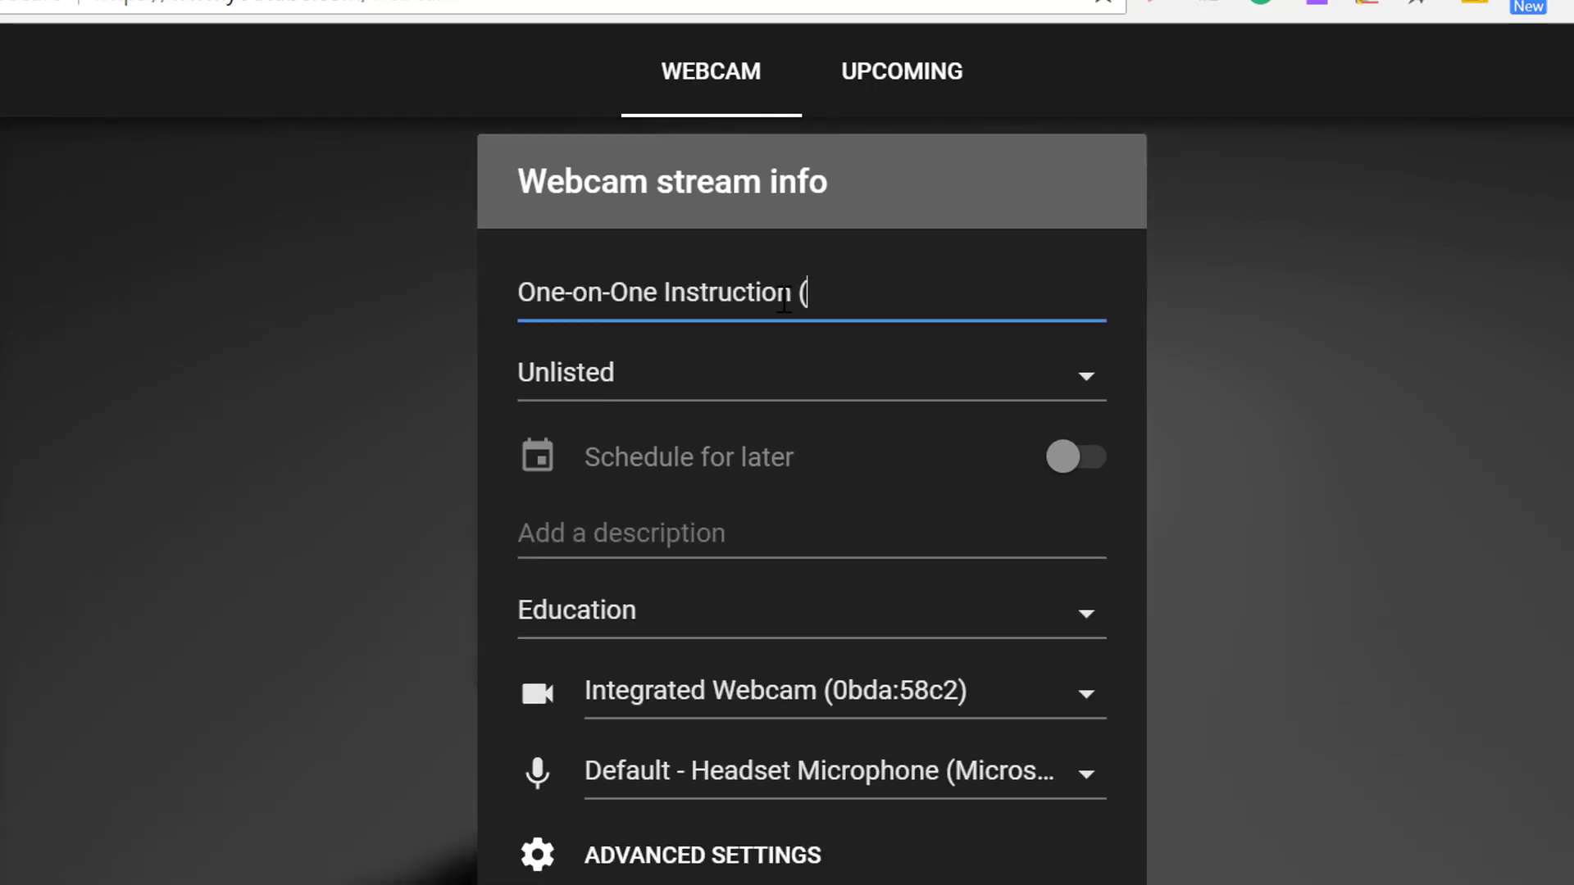
text(10-4-)
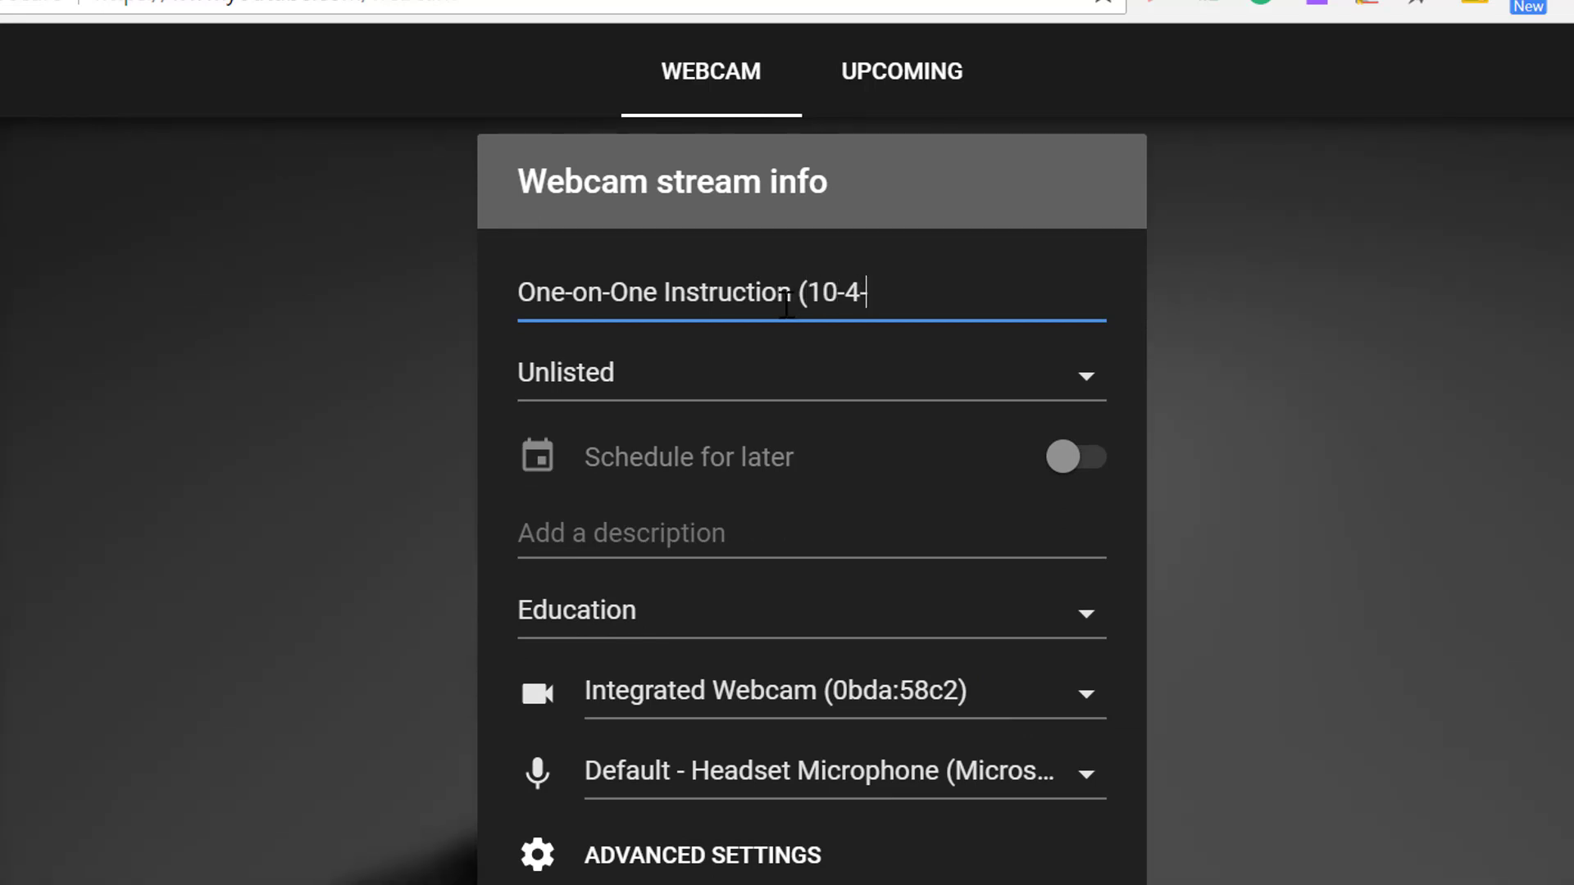
text(18))
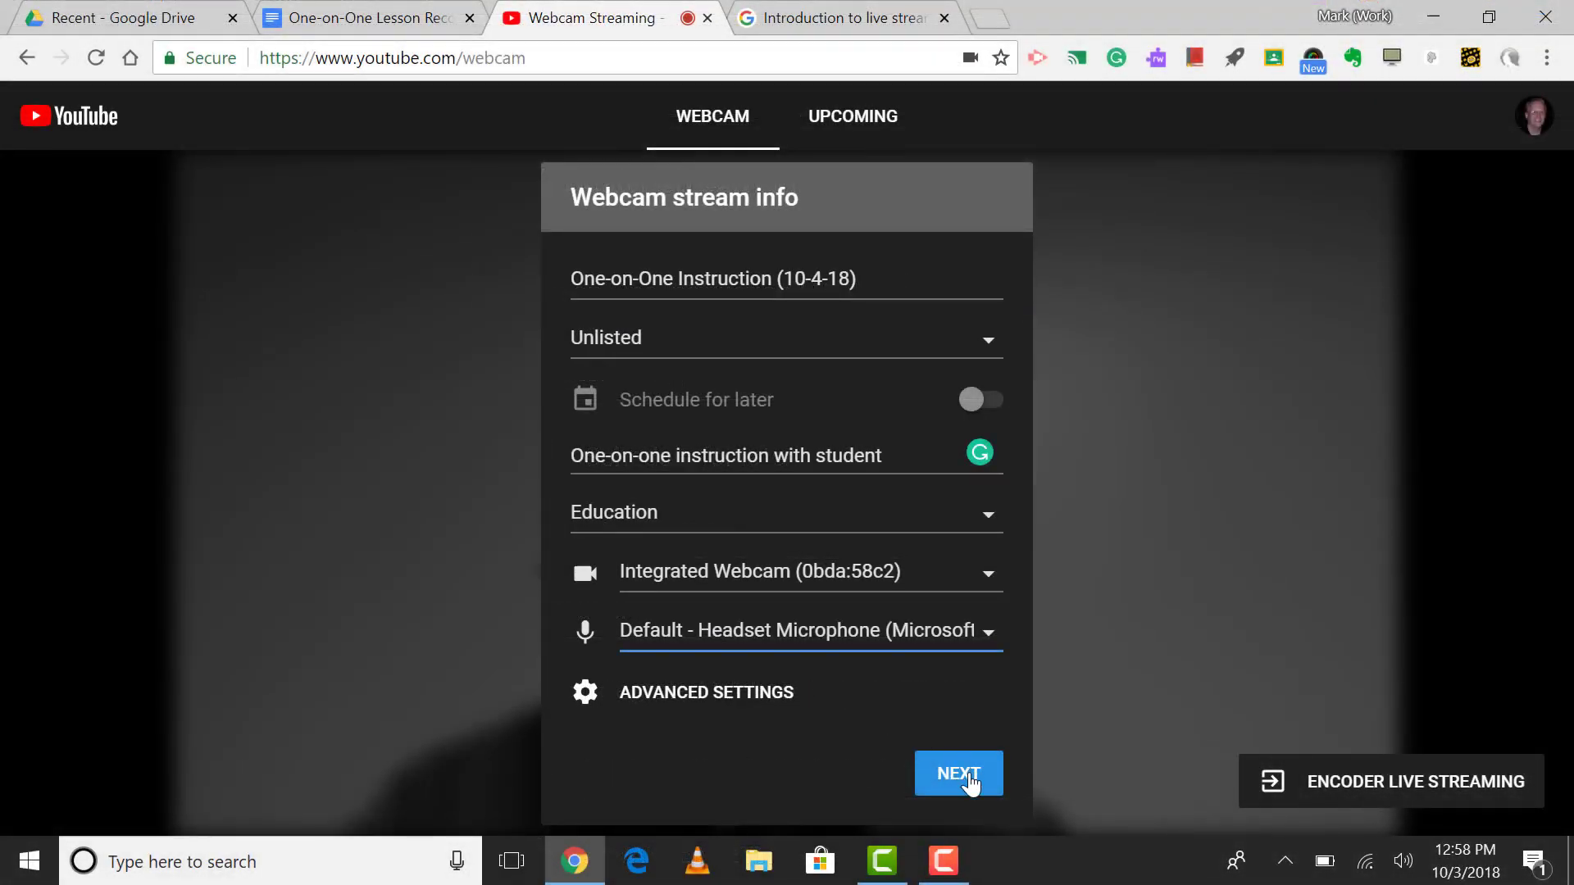
- Continue through thumbnail capture and return to the Education-category stream preview after checking the Docs tab
click(970, 783)
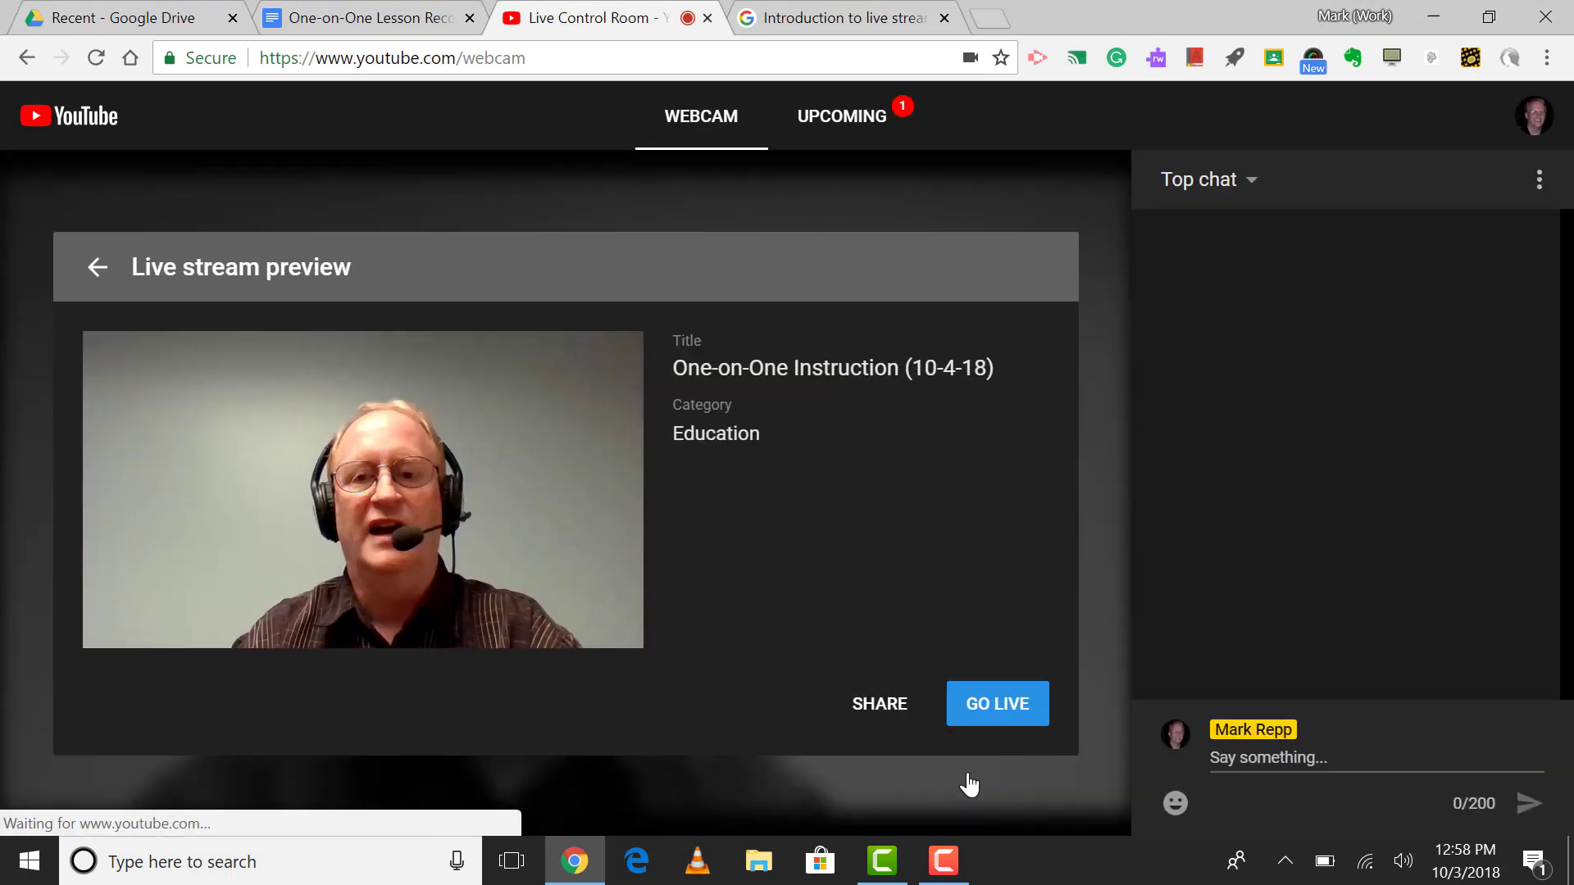
mouse_move(462, 584)
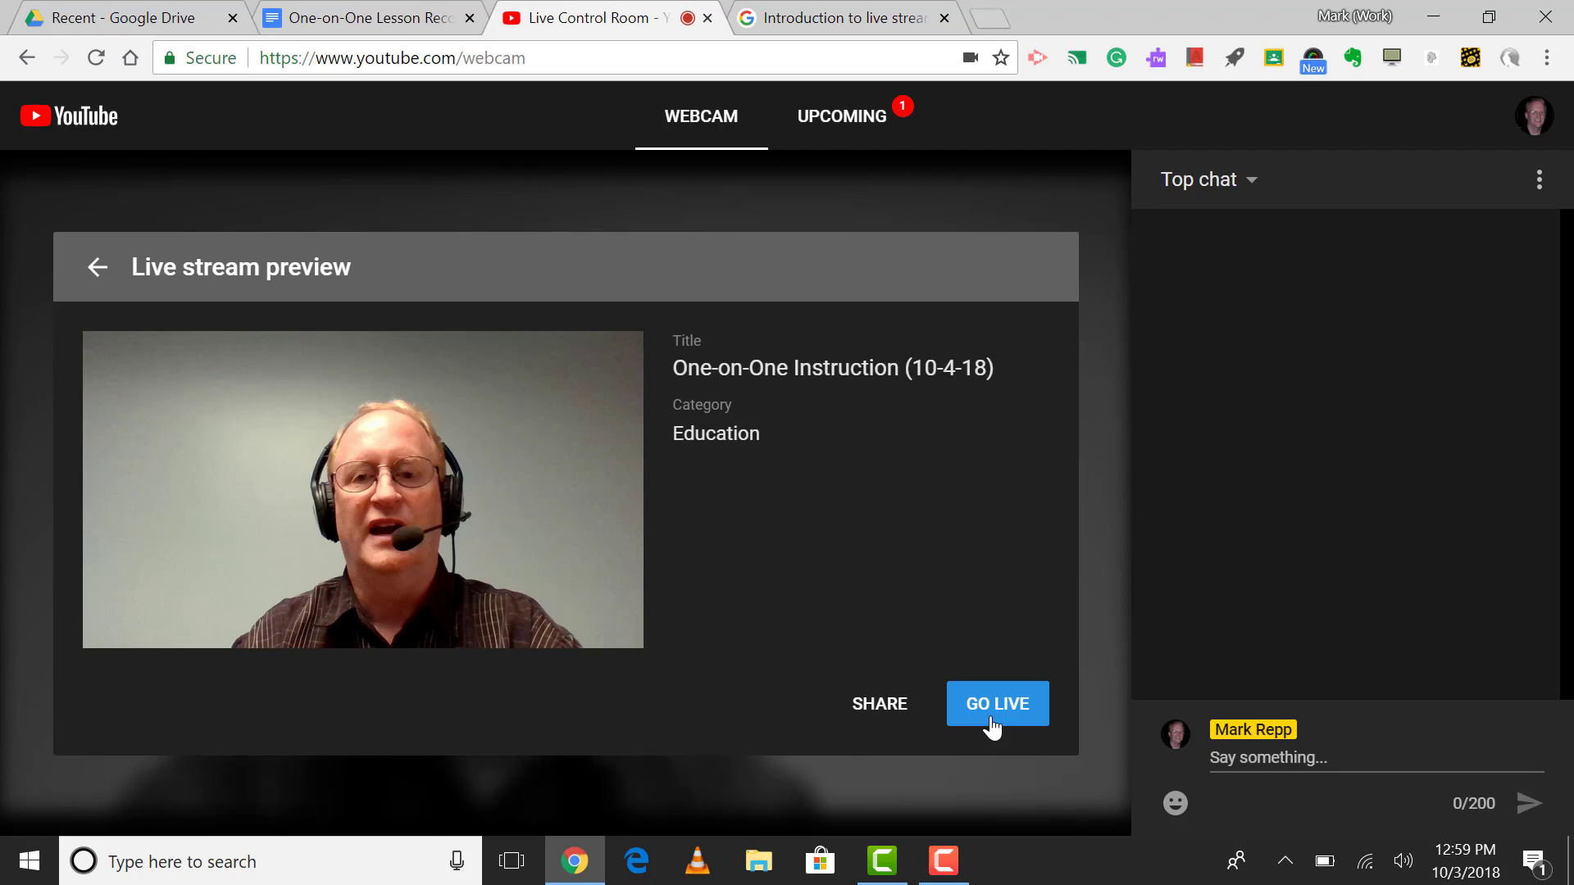
click(397, 23)
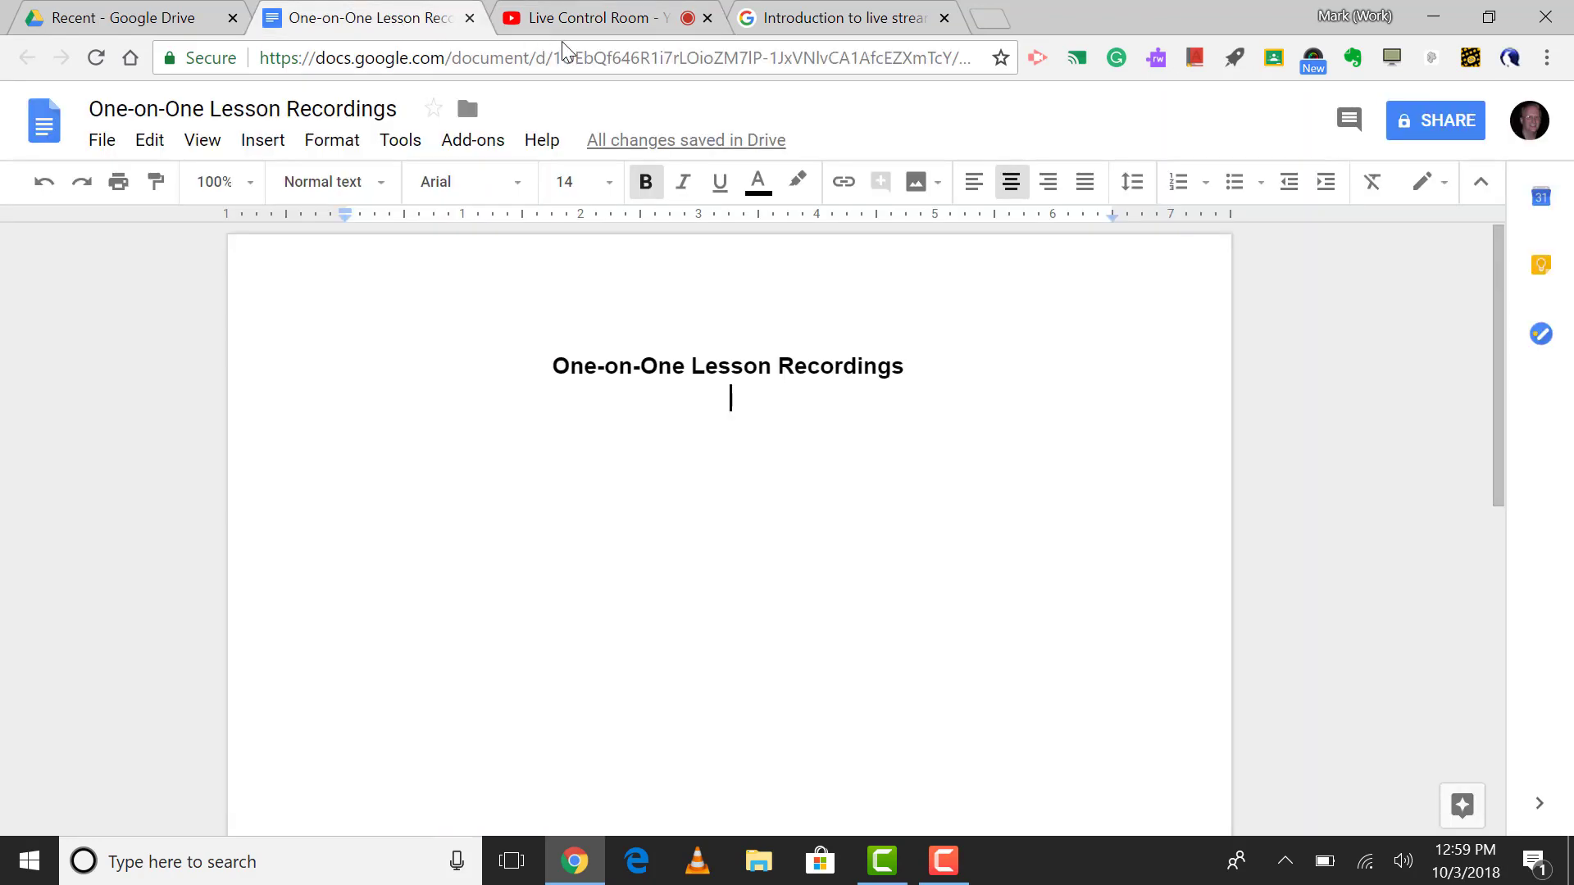
click(613, 23)
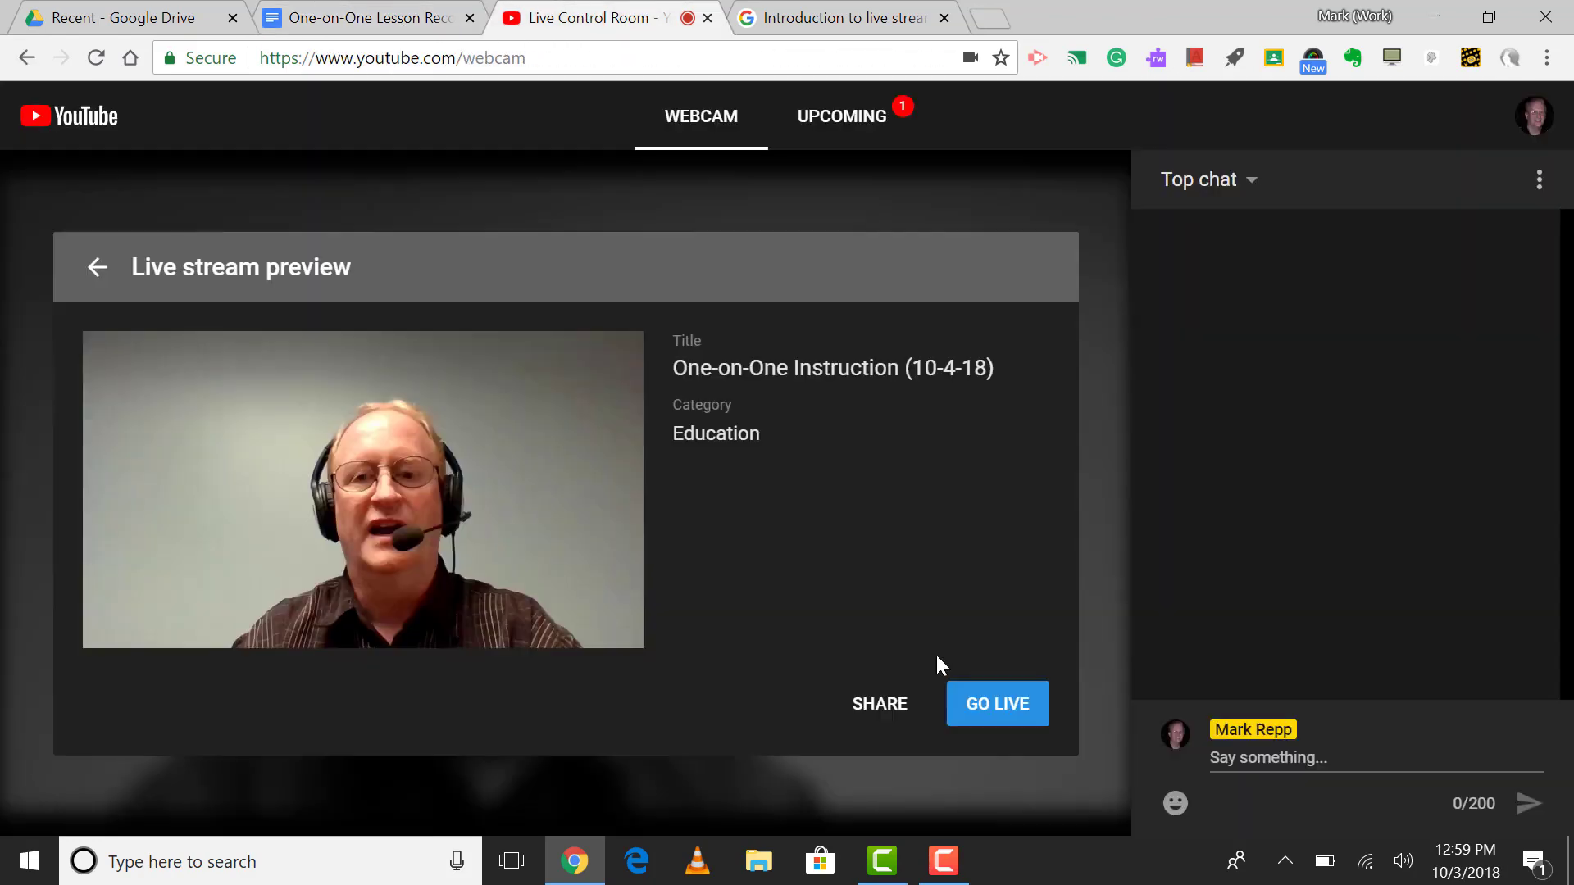
- Copy the stream's youtu.be share link to the clipboard
click(873, 707)
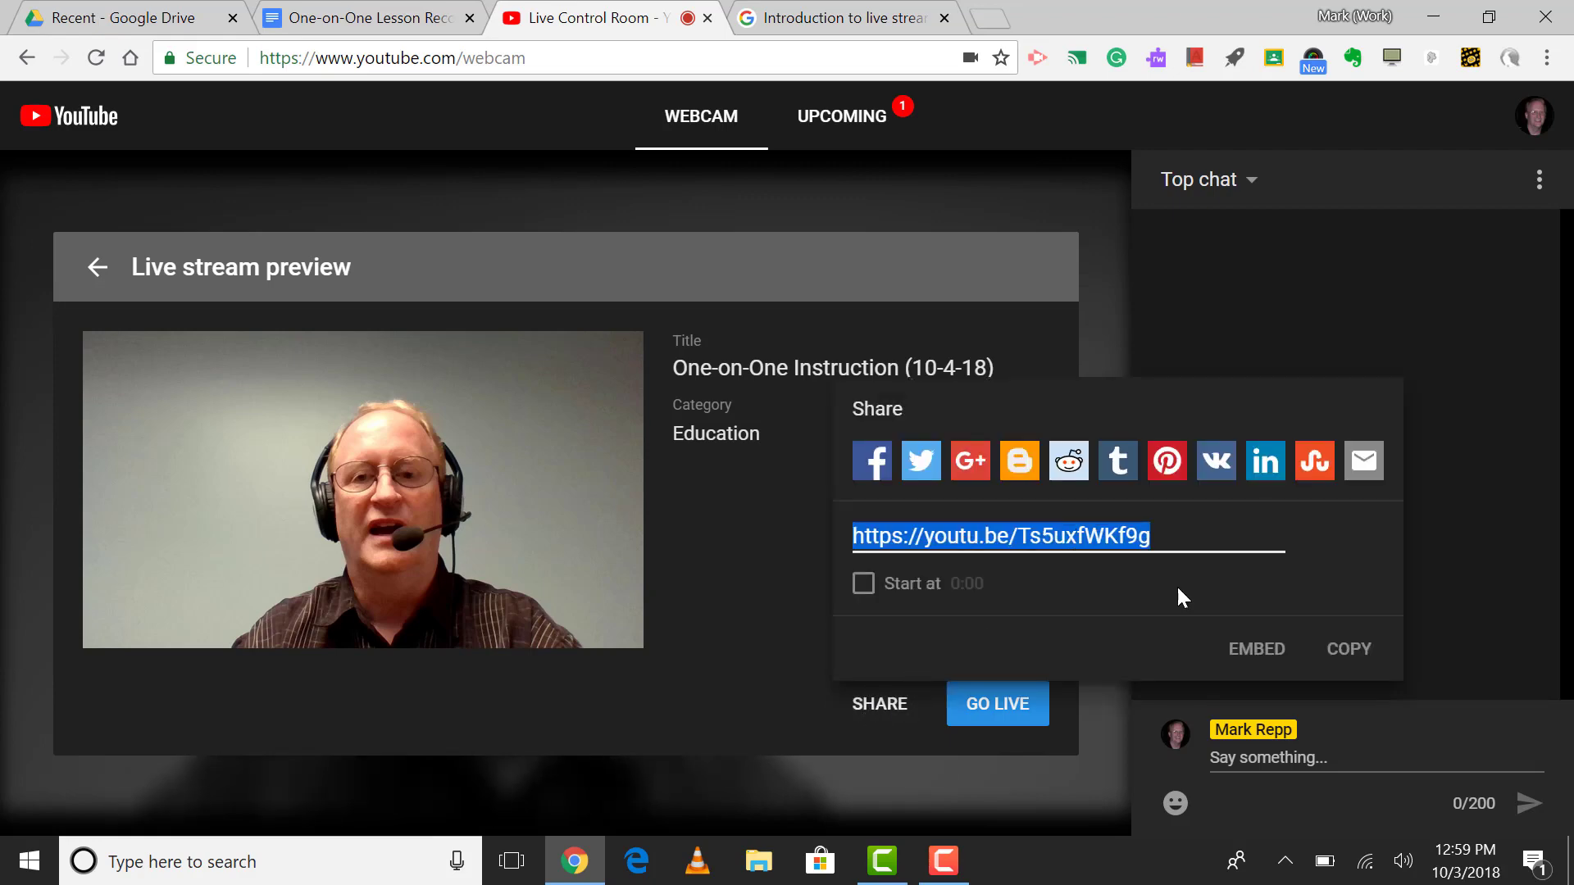
right_click(1002, 536)
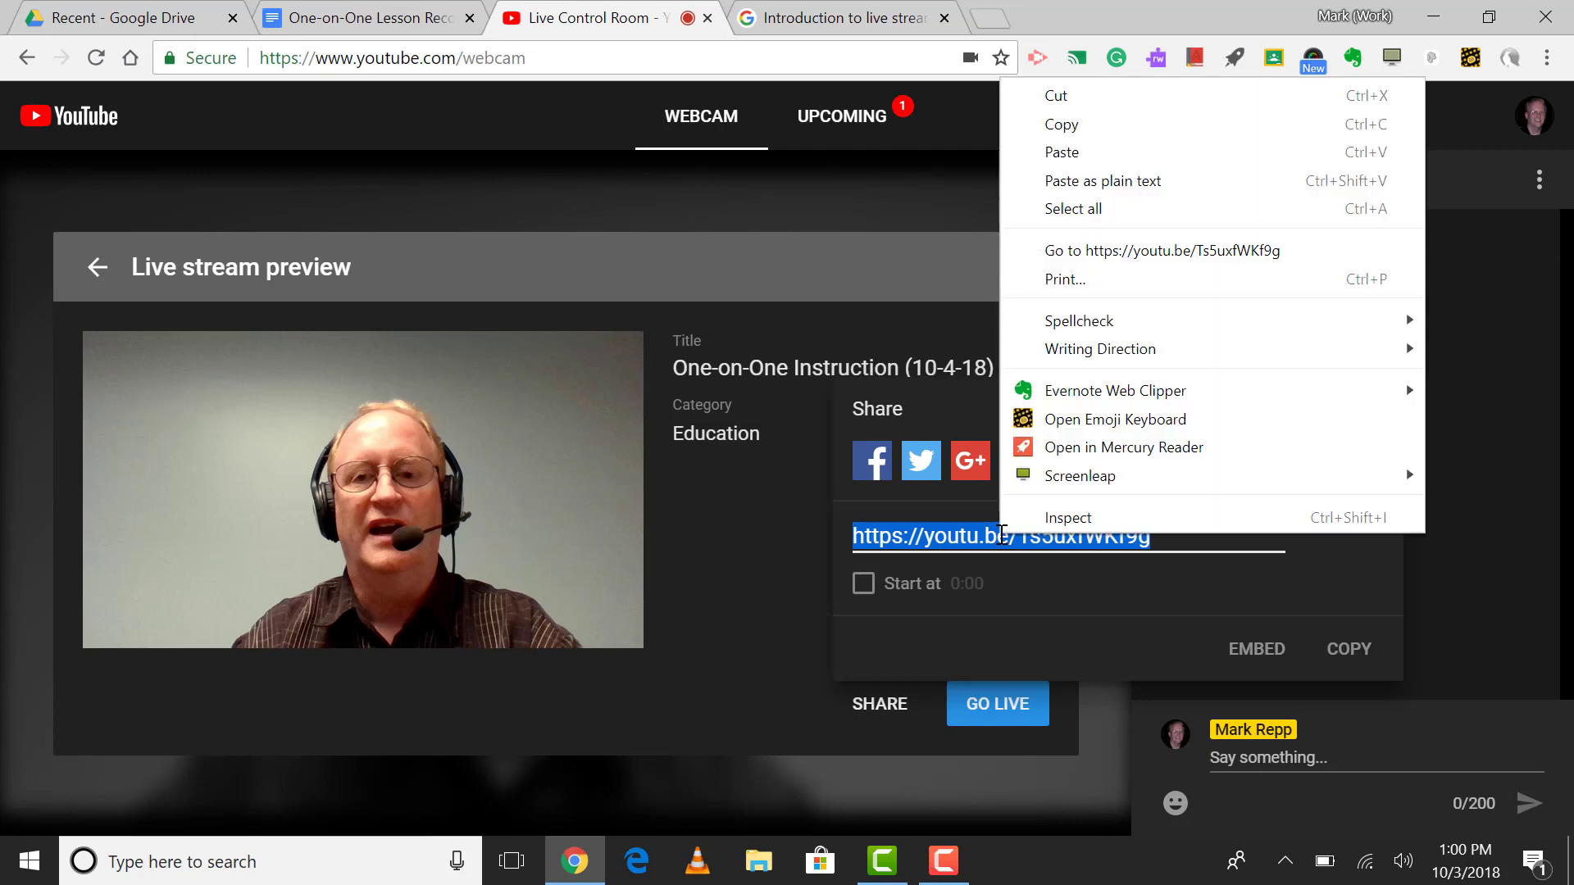
click(1113, 124)
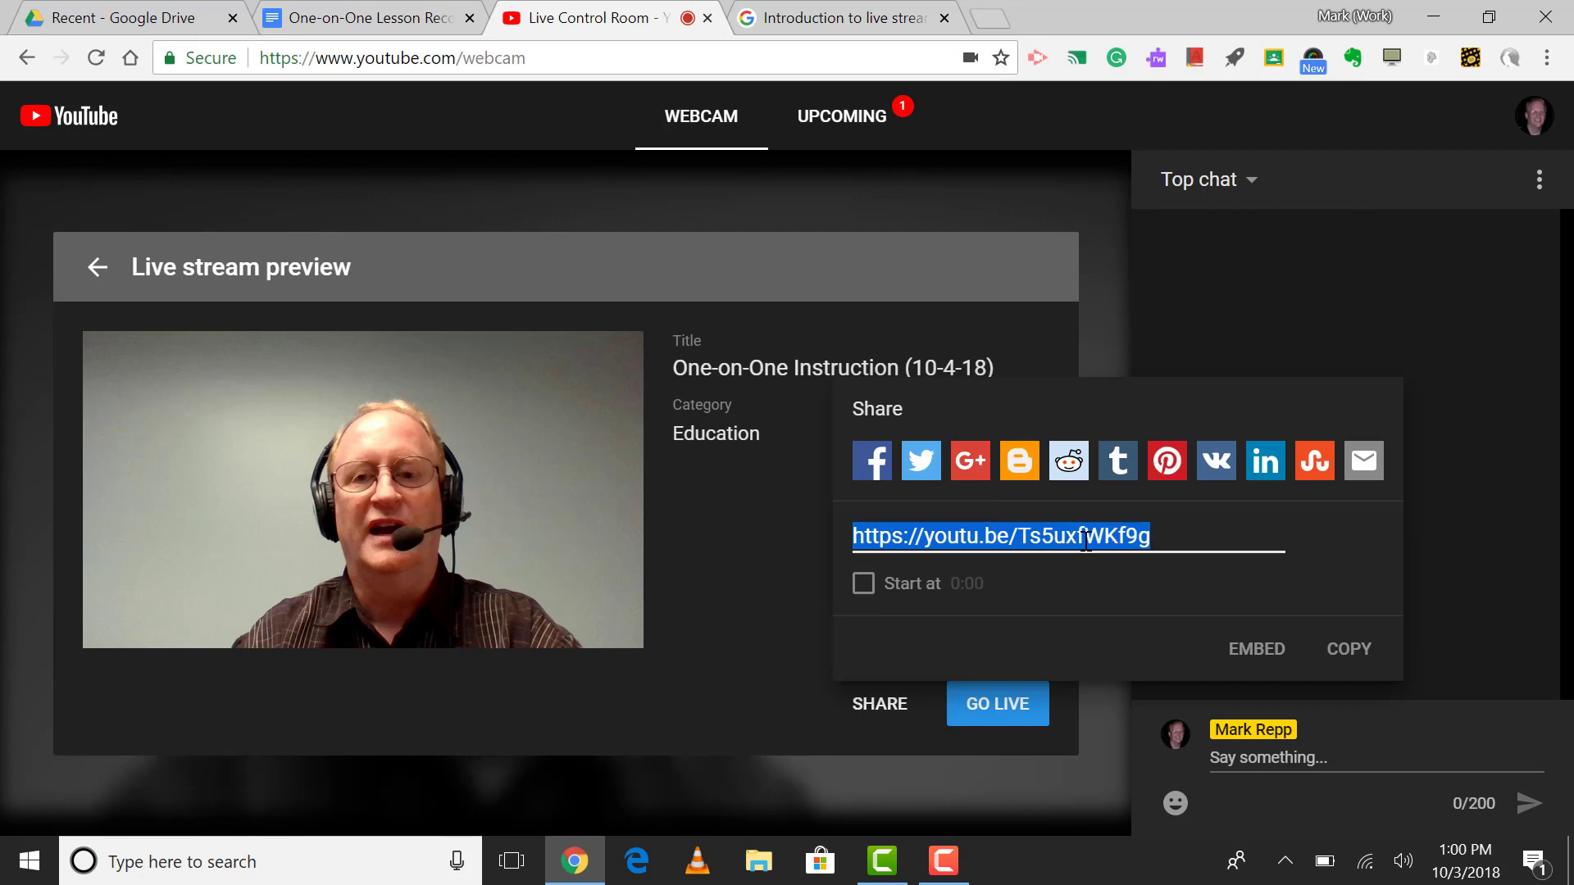
click(1351, 656)
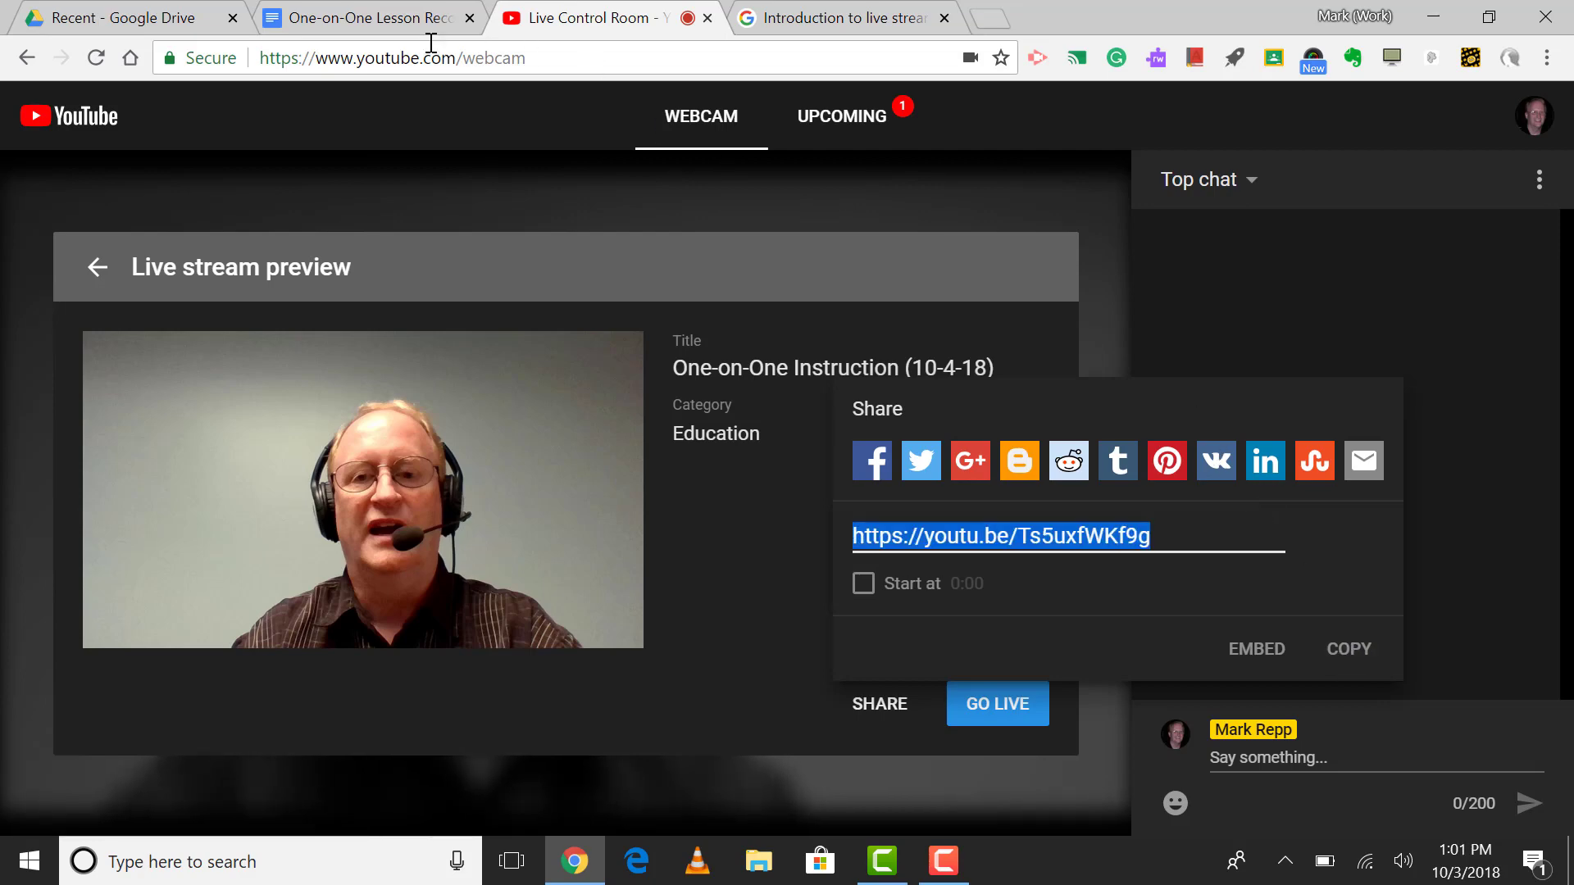
- Insert a 2 x 11 table below the title in the lesson recordings document
click(353, 18)
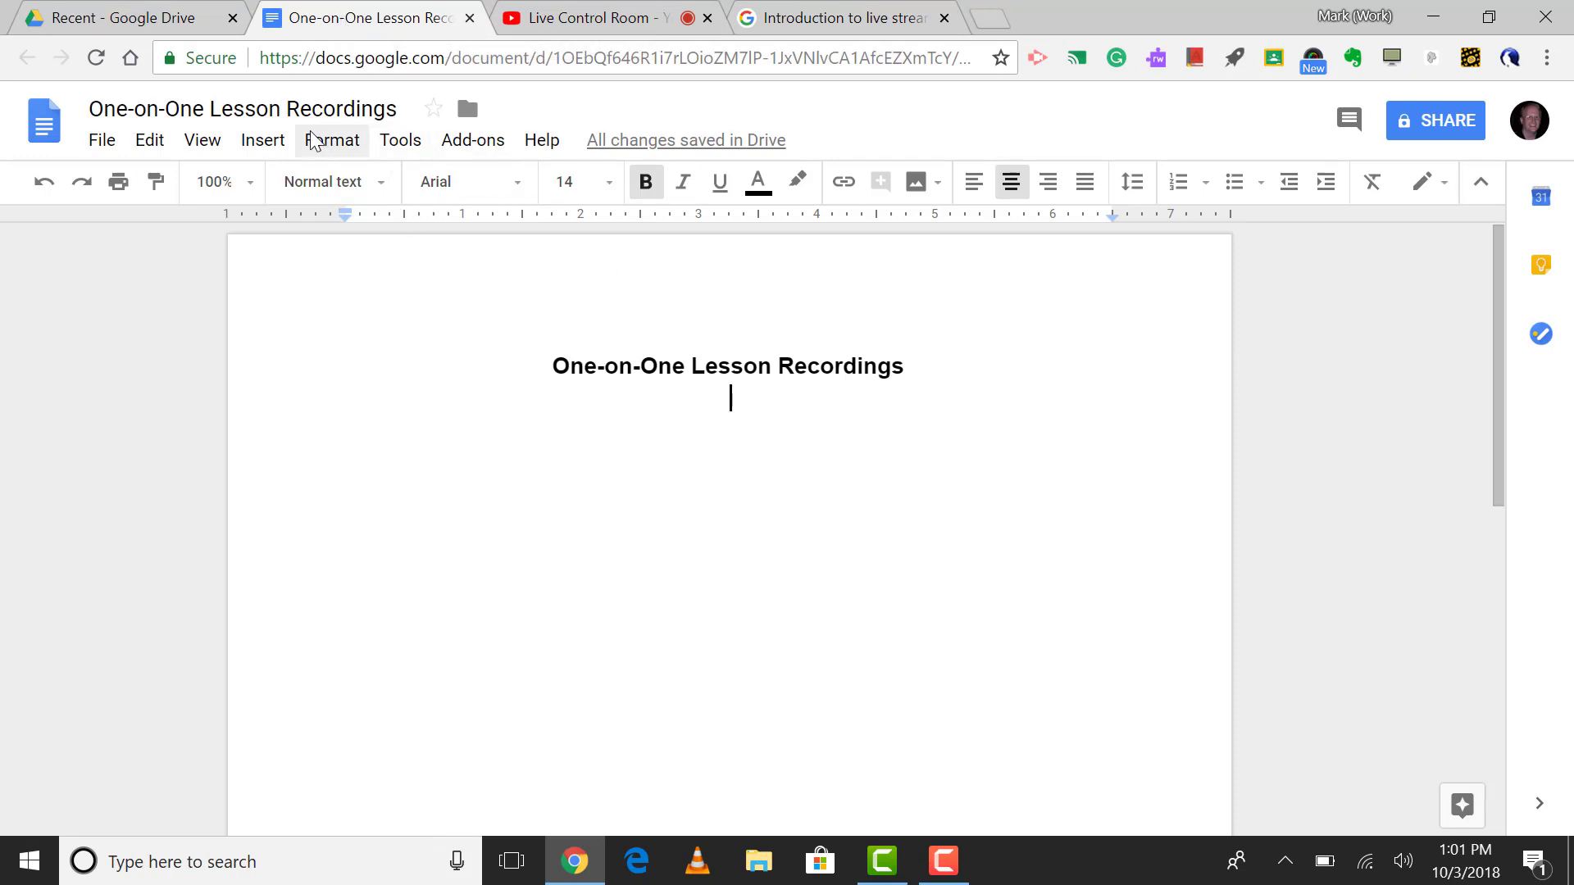
click(247, 145)
mouse_move(330, 216)
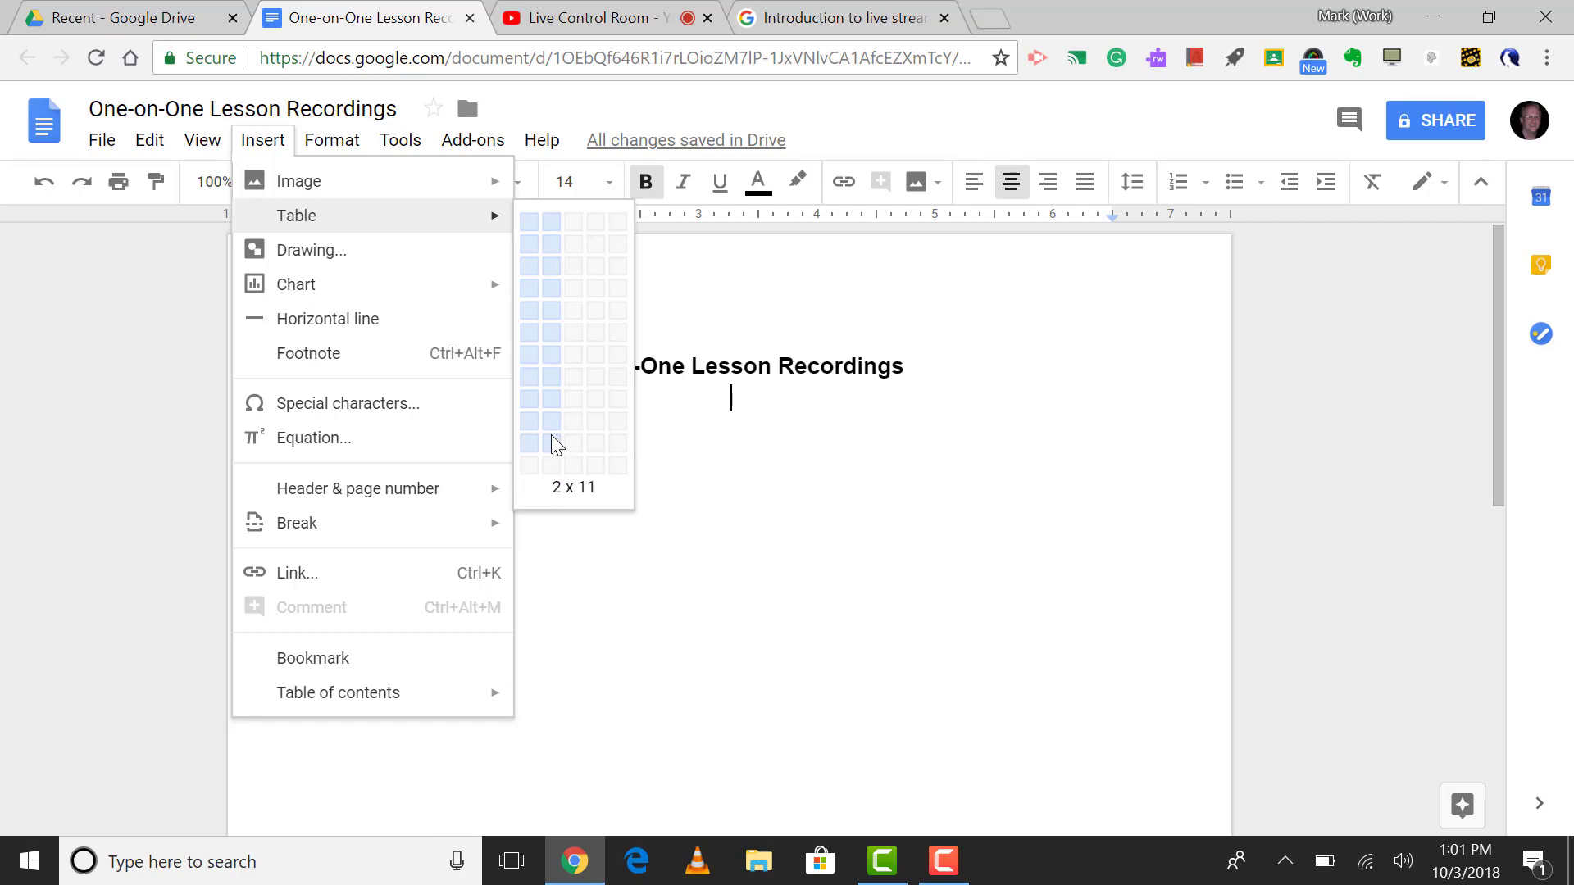
click(556, 445)
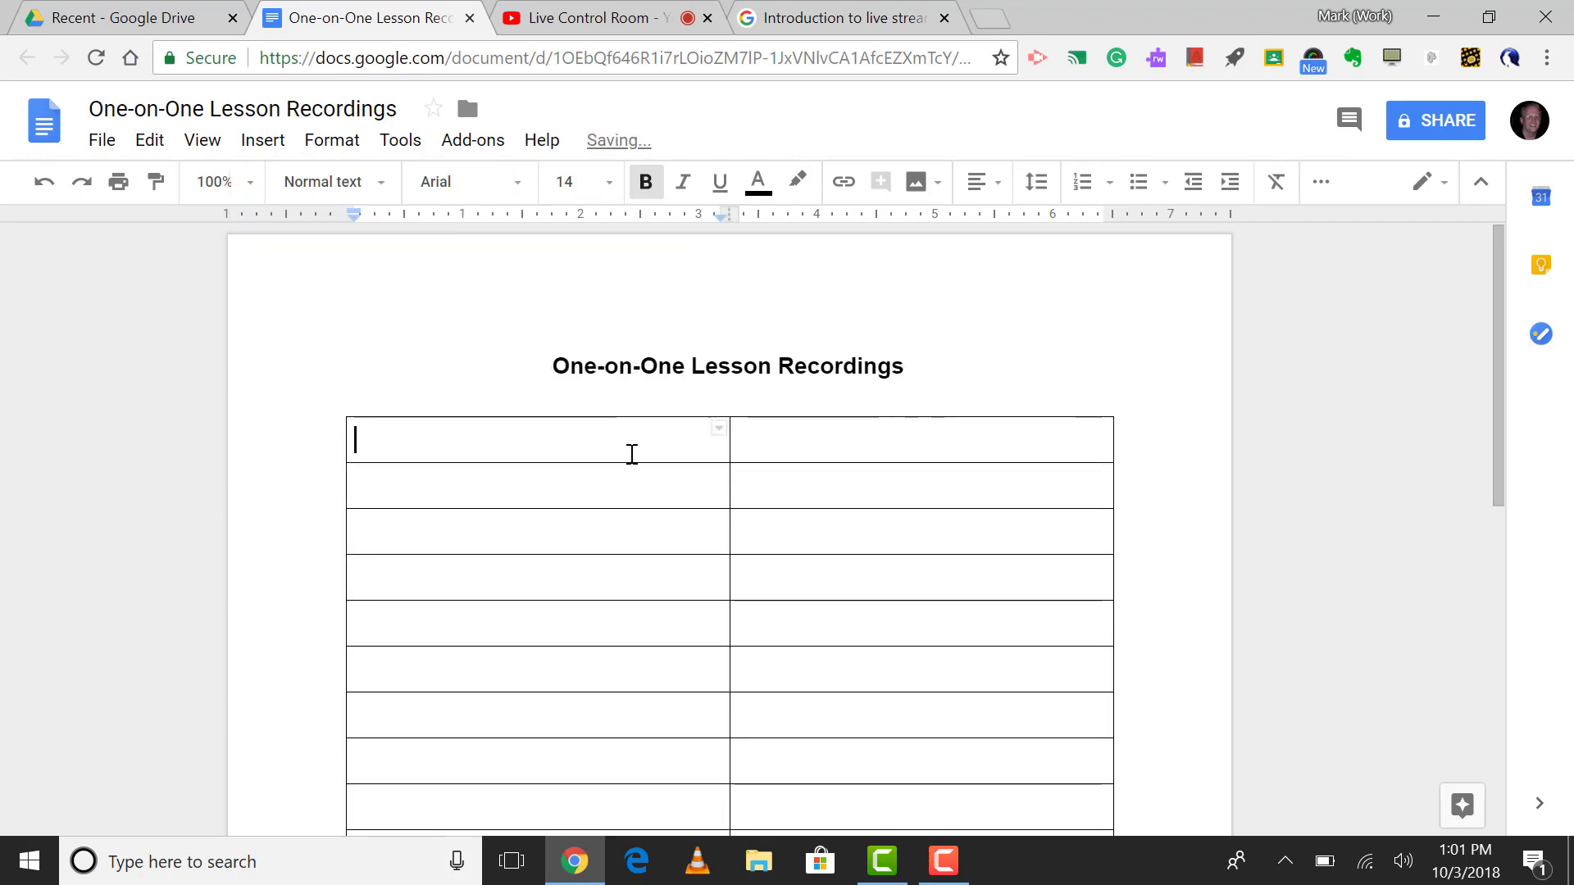
- Add centered 'Date' and 'Lesson' column headings
text(Date)
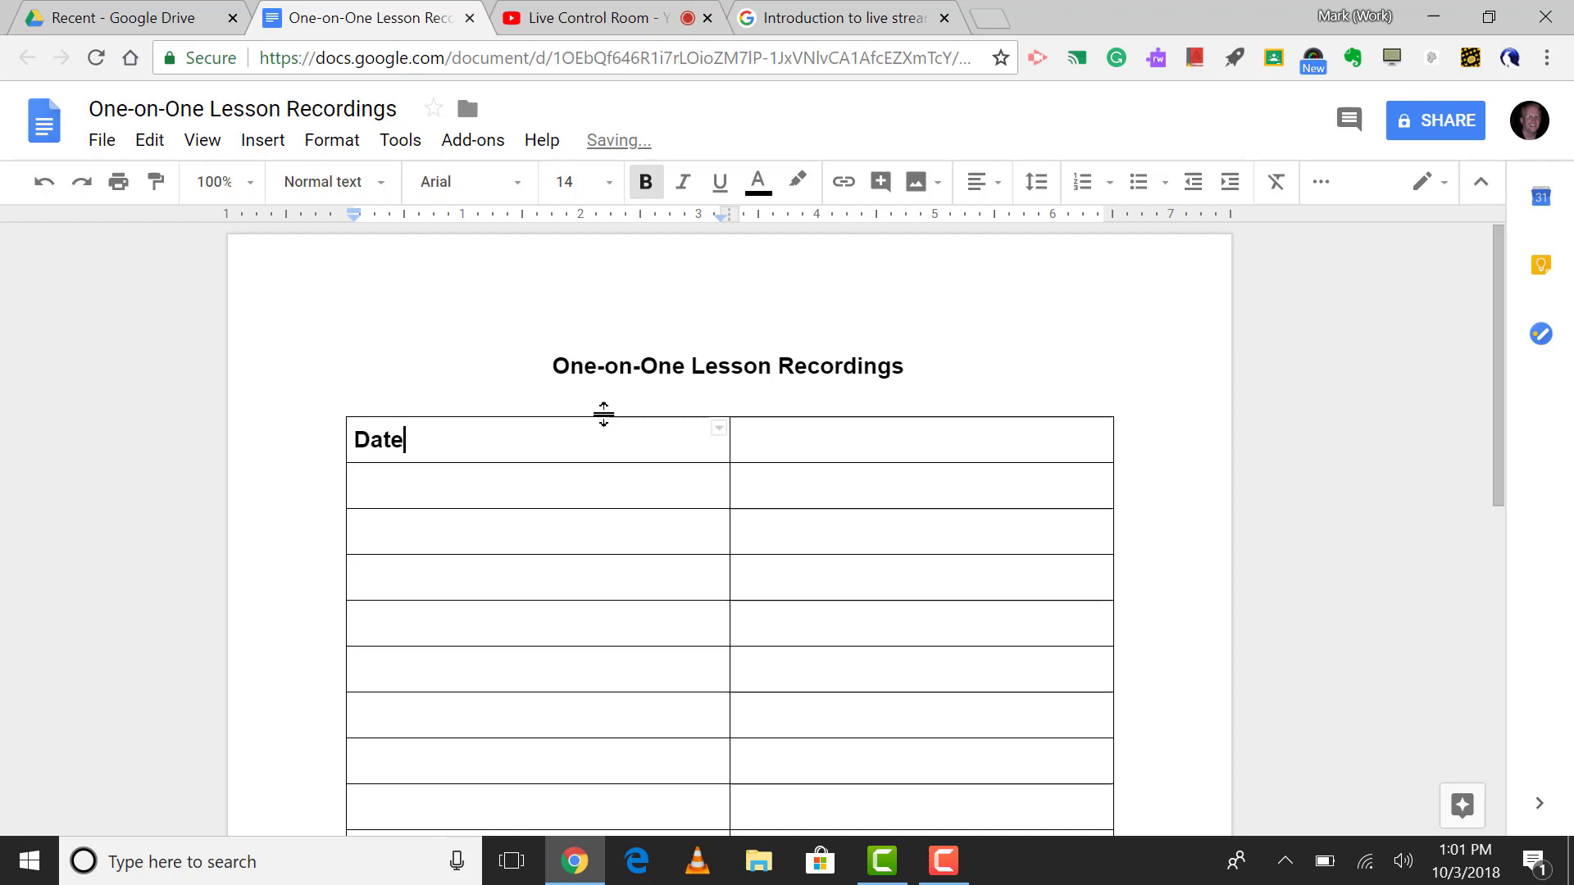
key(ctrl+e)
click(894, 439)
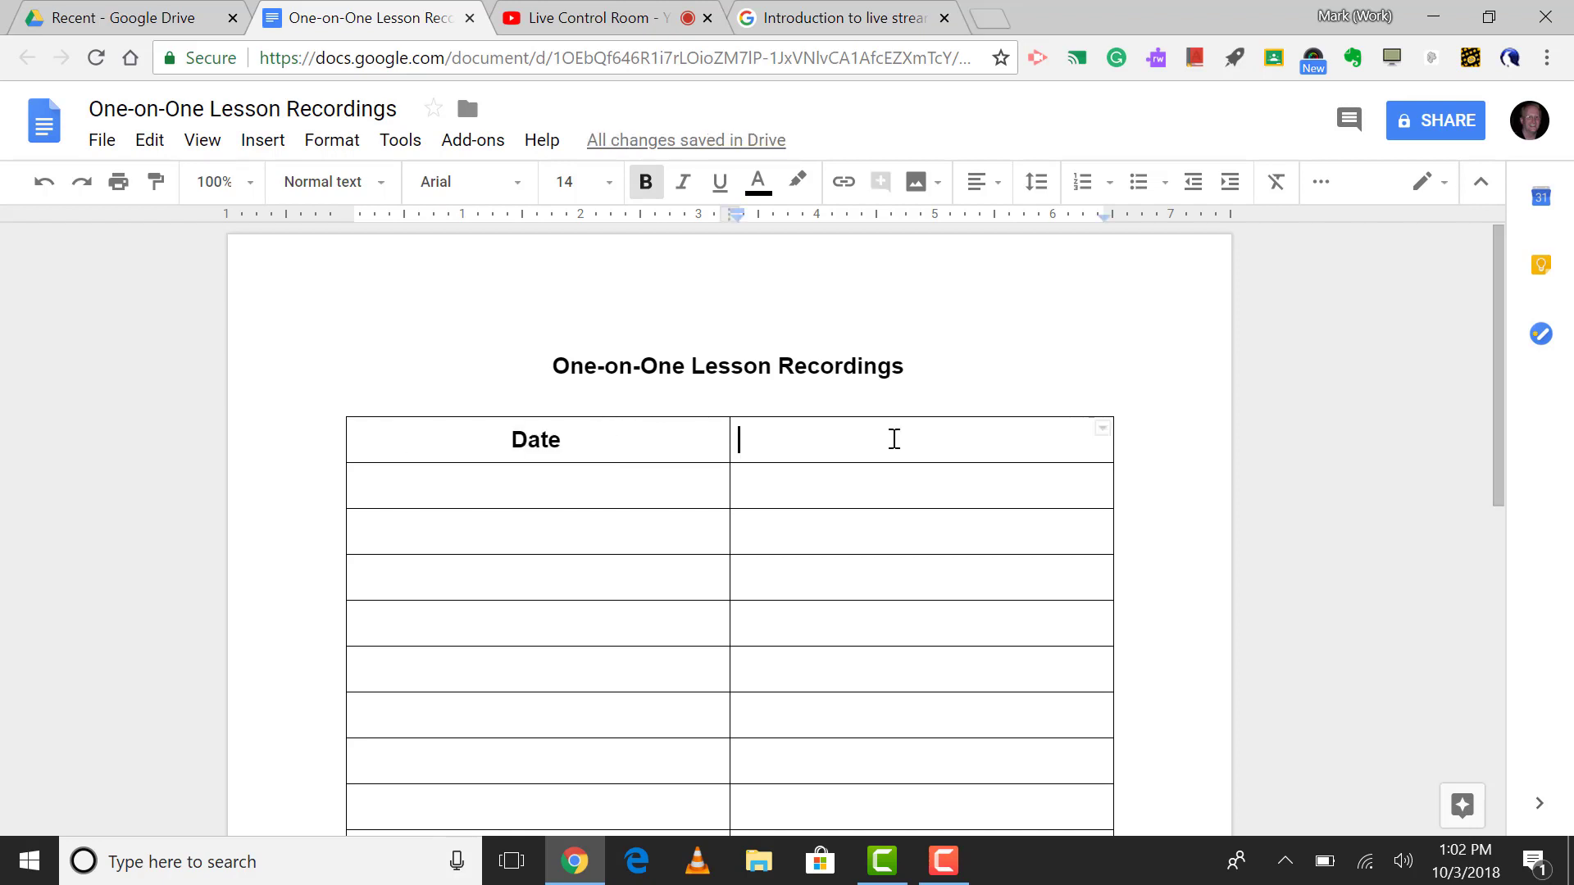
text(Lesson)
click(984, 181)
click(911, 221)
- Fill the first row with 'Thursday, Oct. 4, 2018' and 'Math Intervention with _____'
click(628, 495)
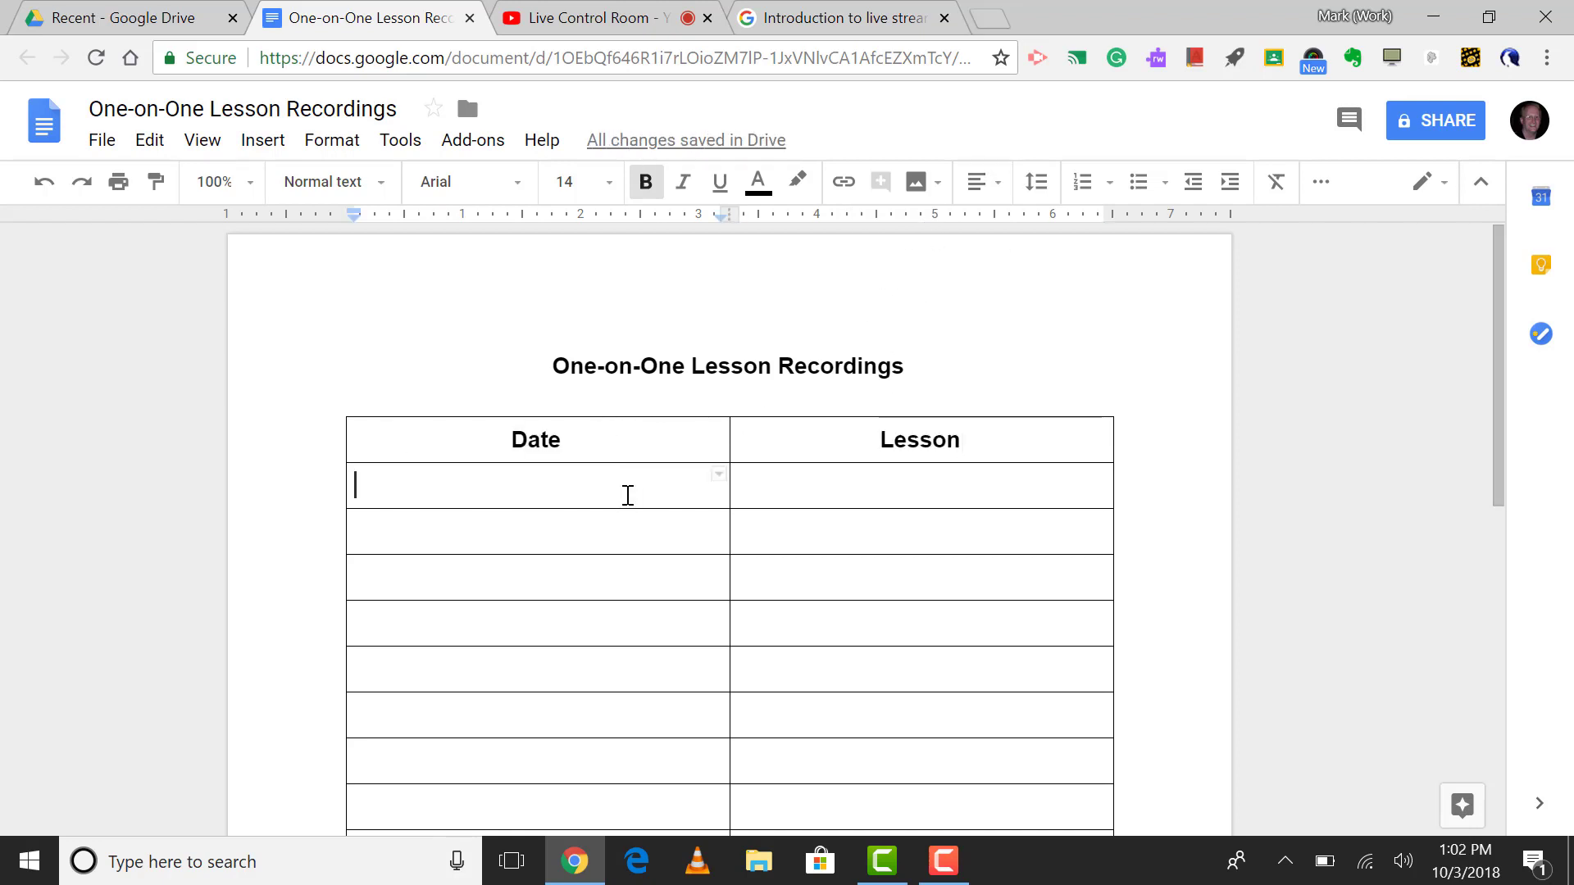
text(Thursday, Oct. 4, 2018)
key(Tab)
text(Math Intervention with _____)
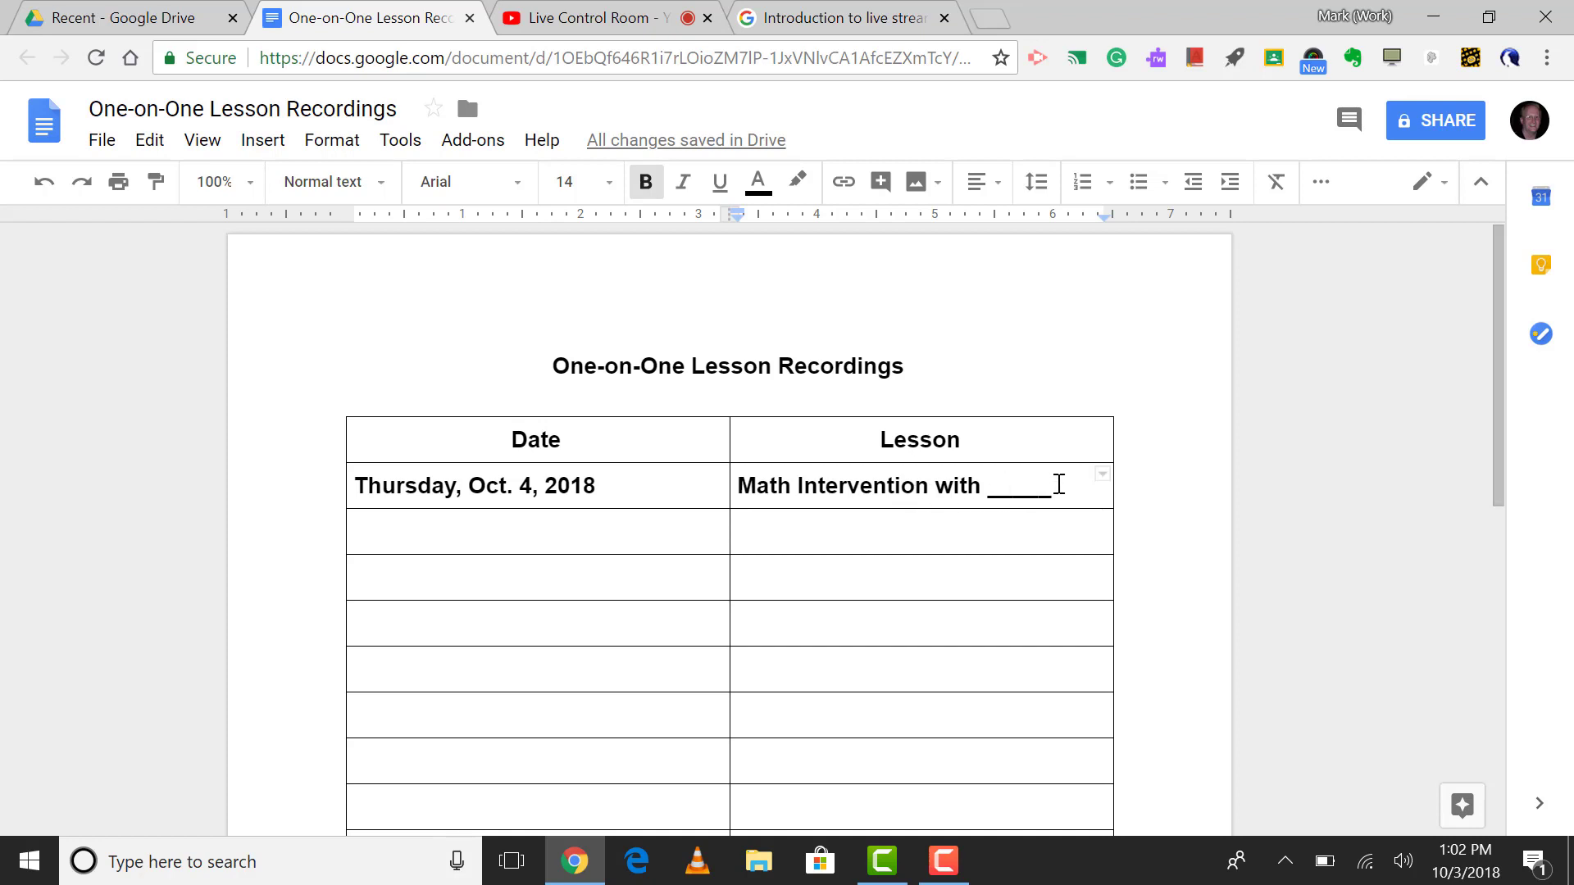
drag(746, 484, 1051, 483)
right_click(917, 479)
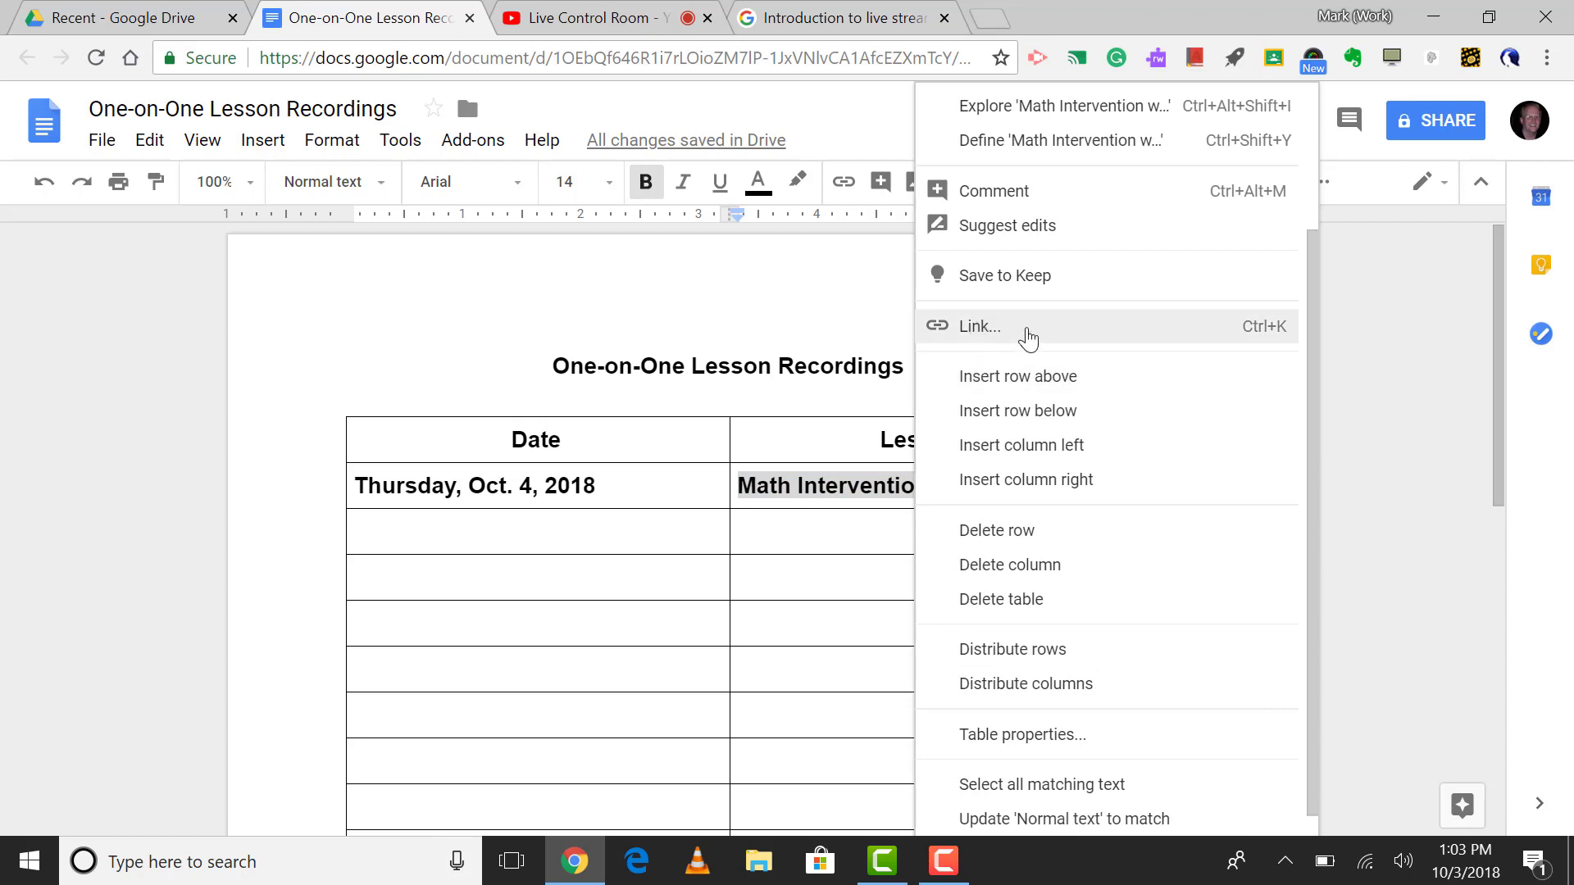
click(1027, 337)
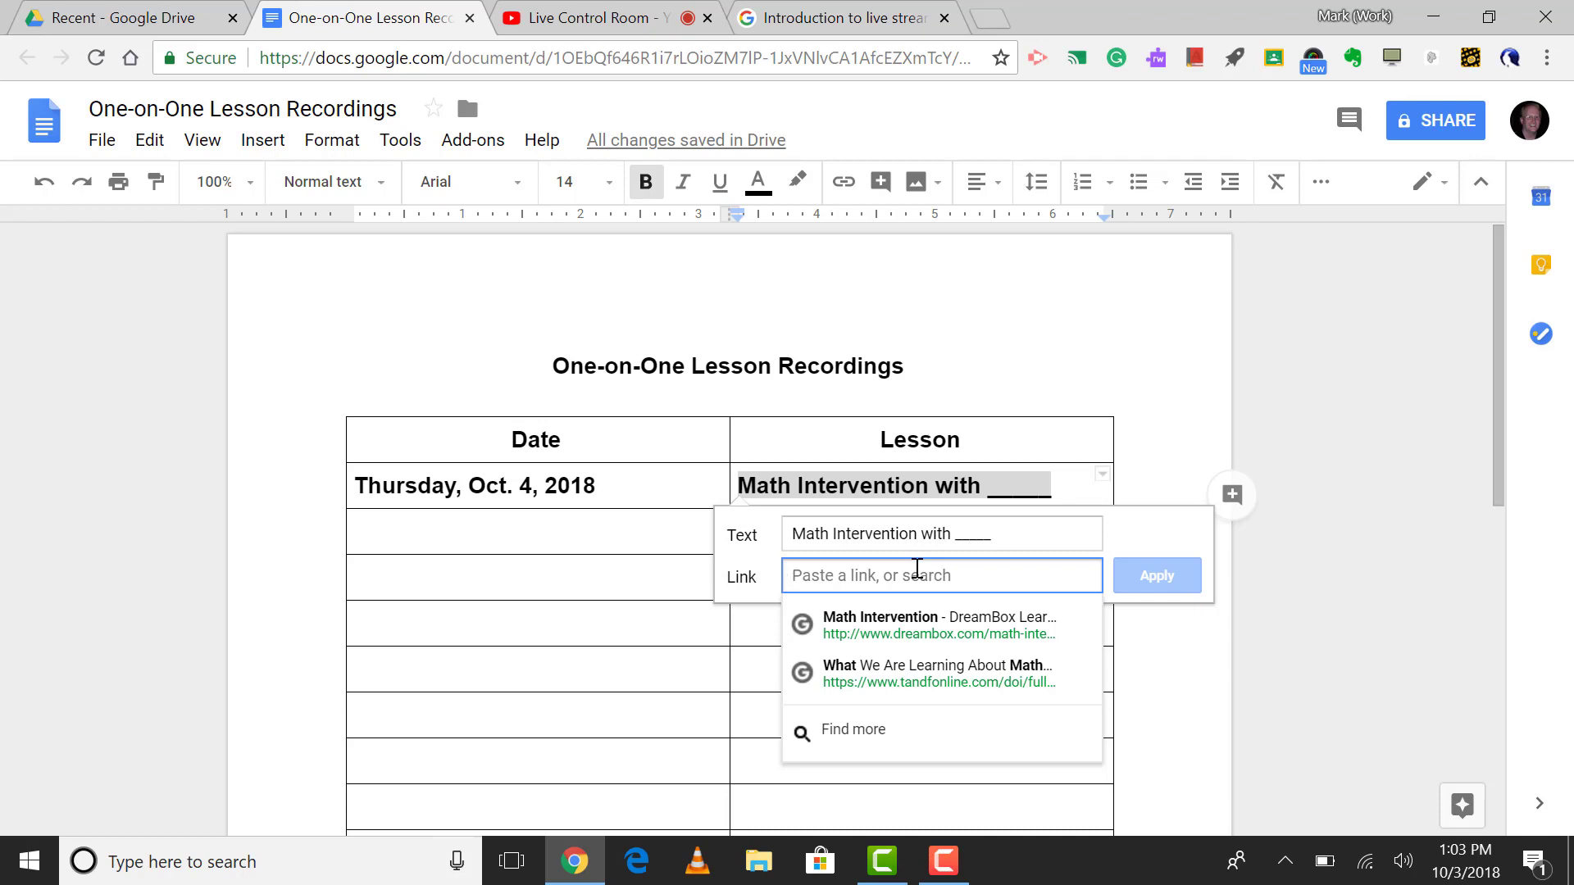
right_click(916, 568)
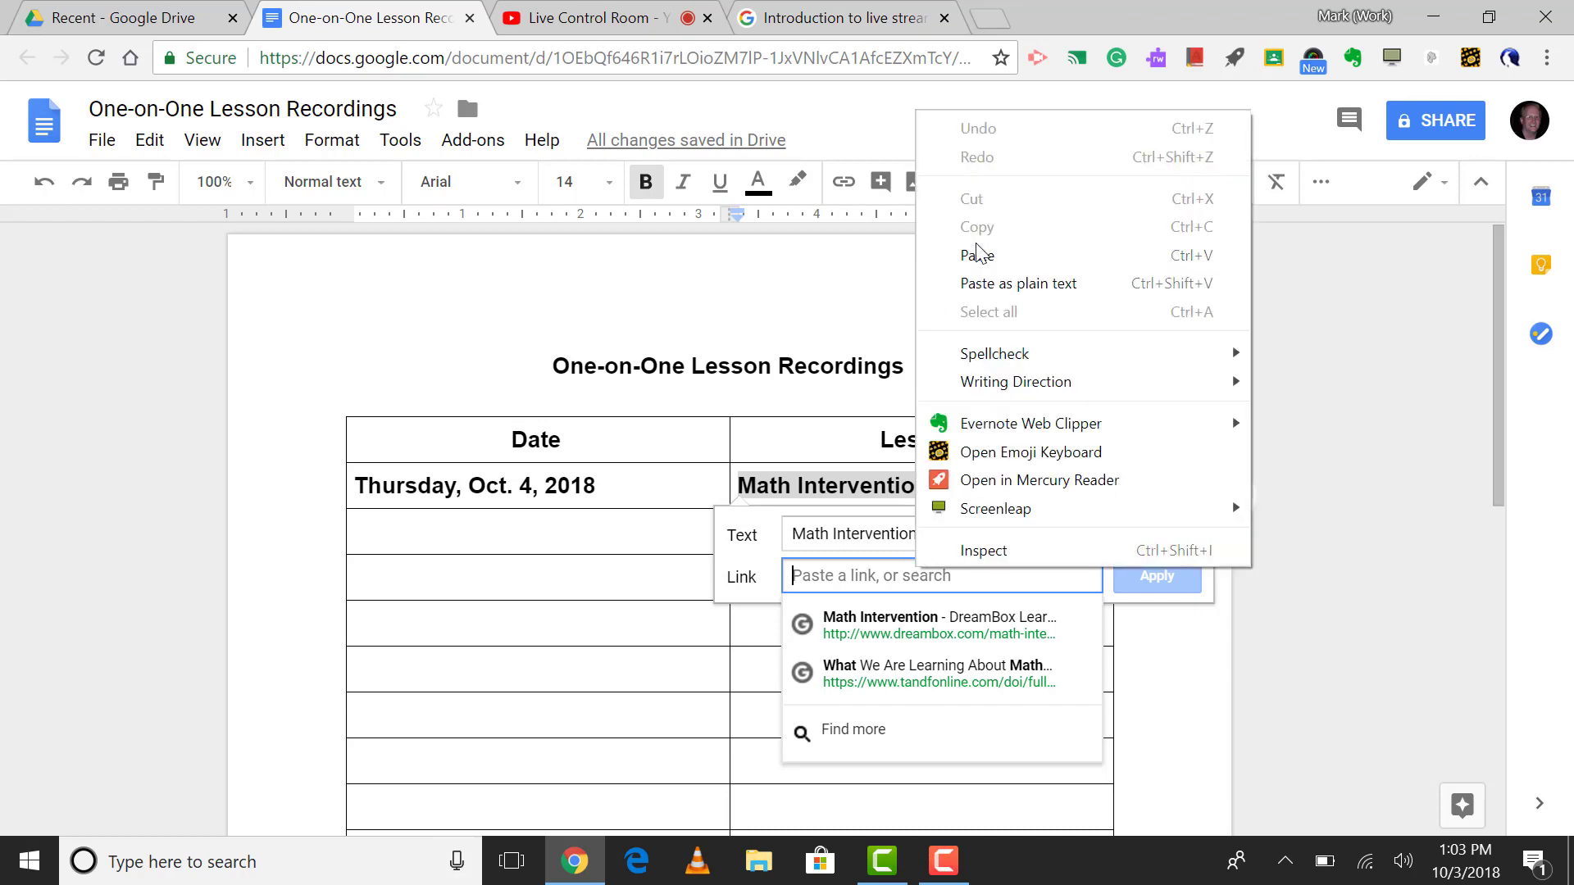
click(1177, 256)
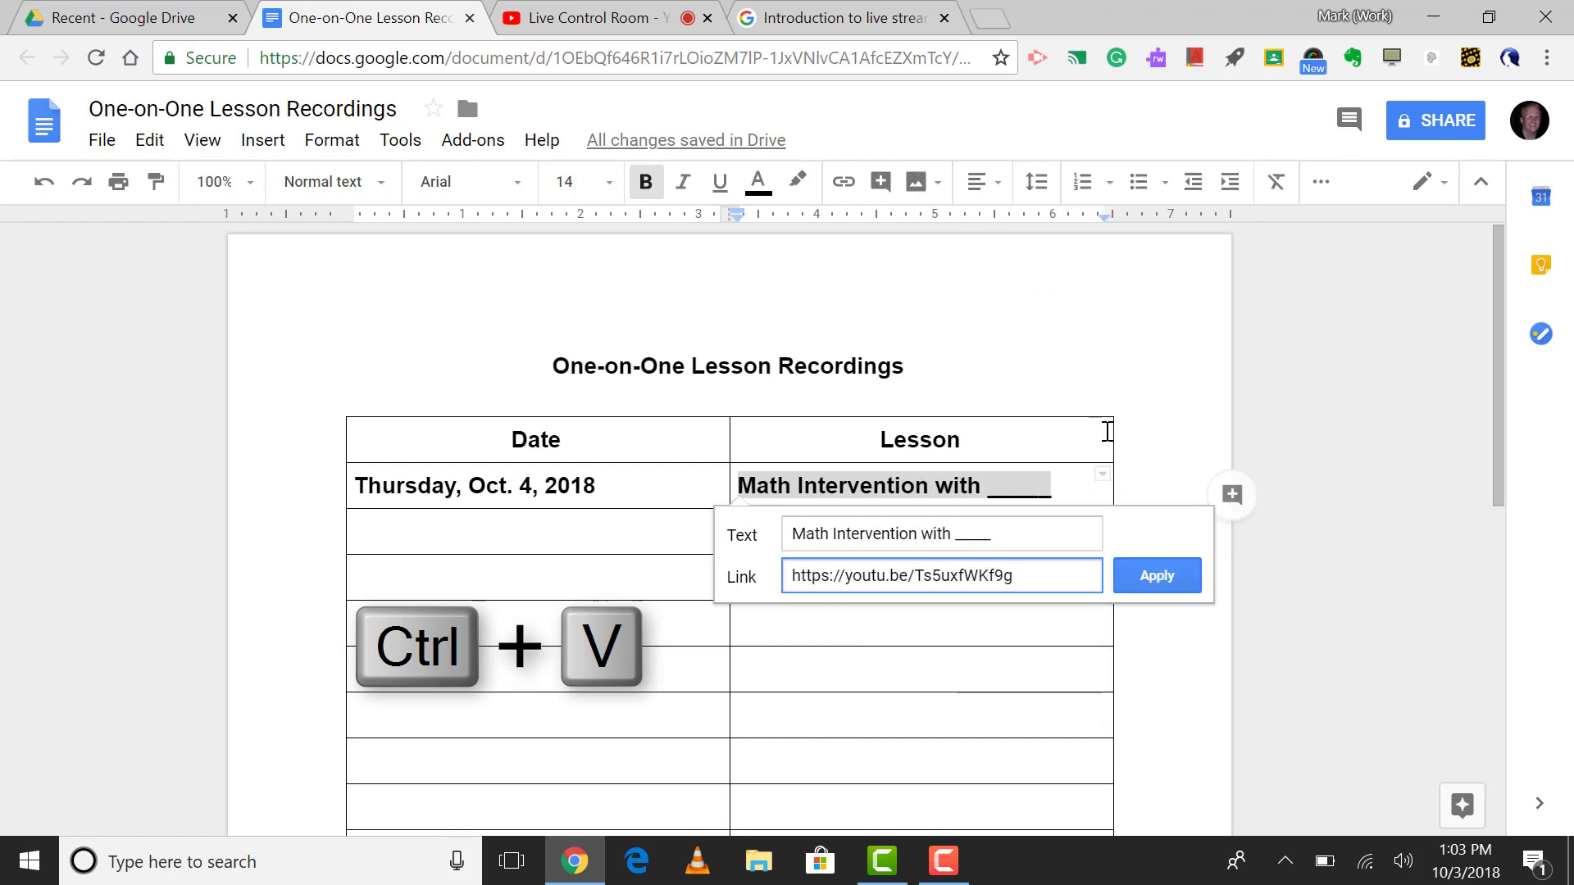
click(1172, 578)
click(984, 567)
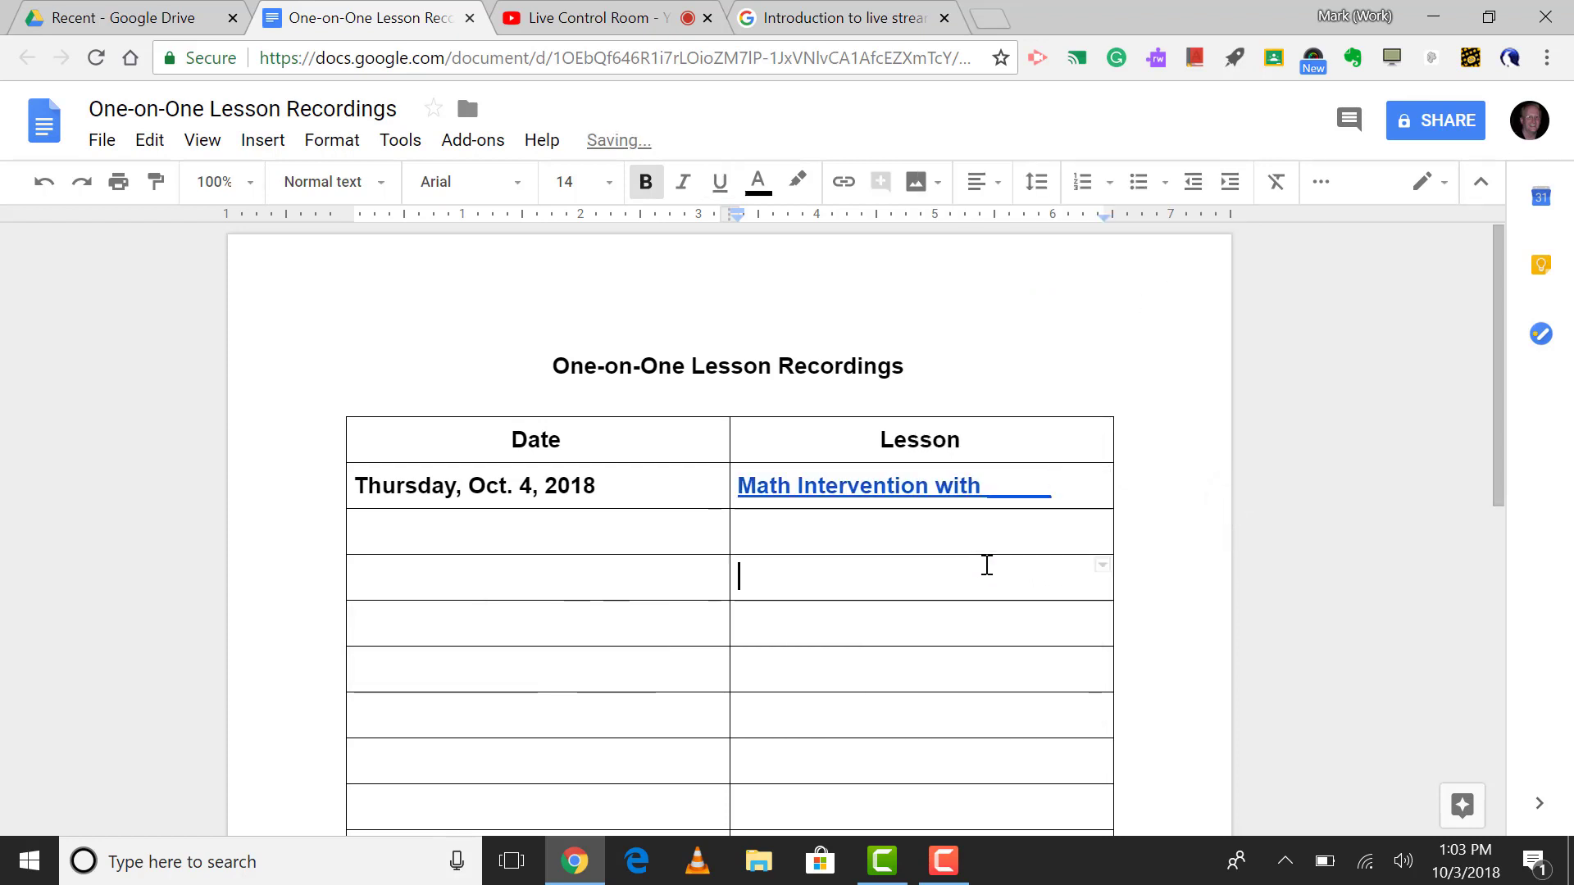
click(854, 522)
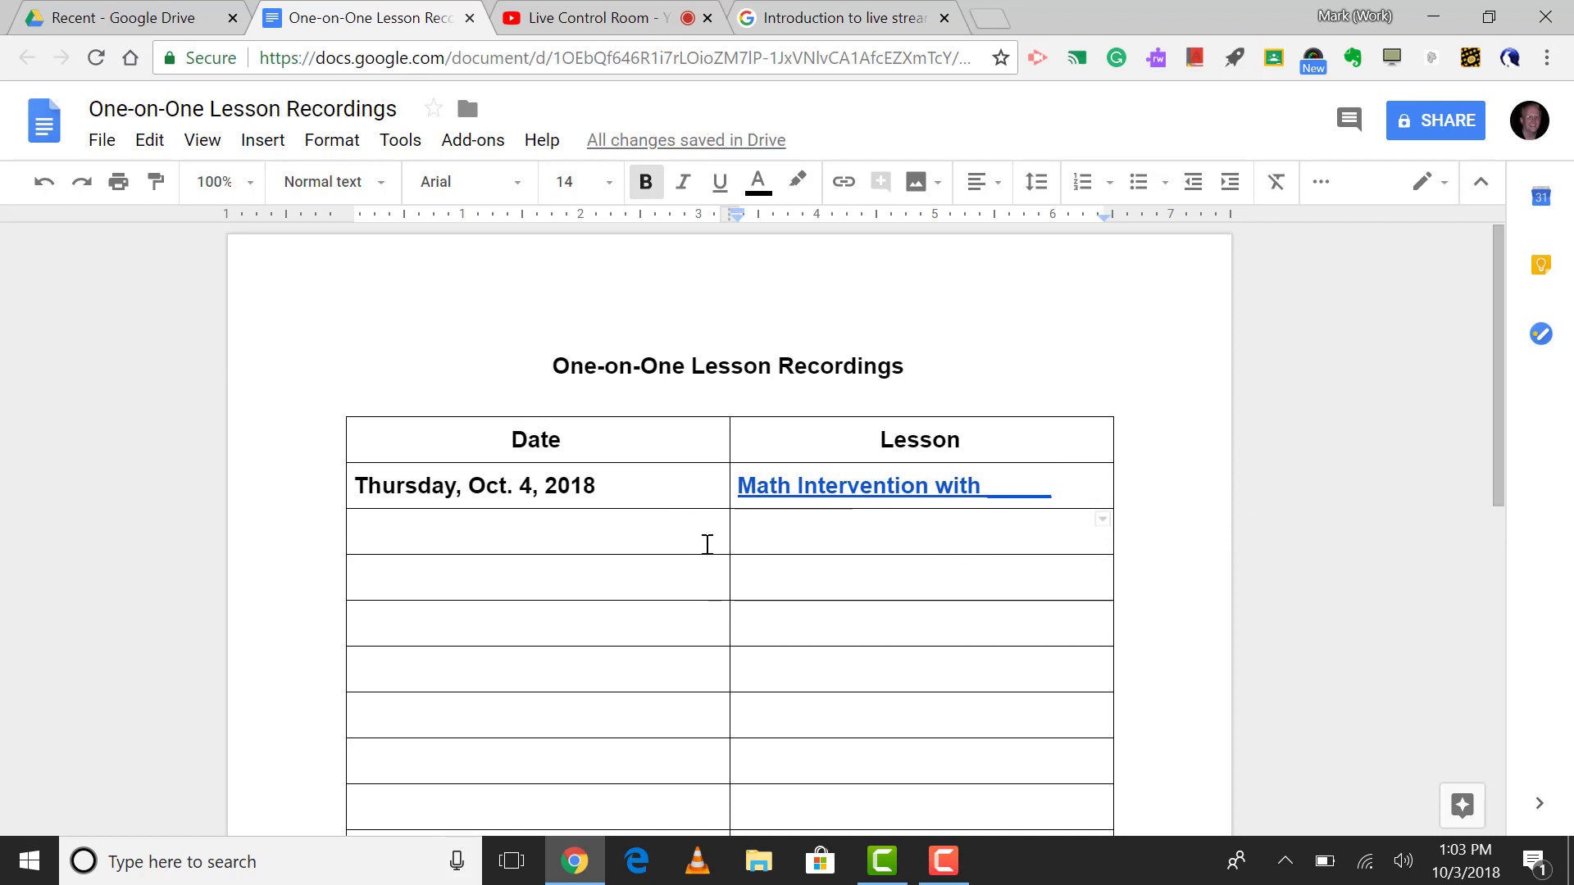
- Follow the lesson link in the Google Docs table to the unlisted 'One-on-One Instruction (10-4-18)' watch page
click(655, 531)
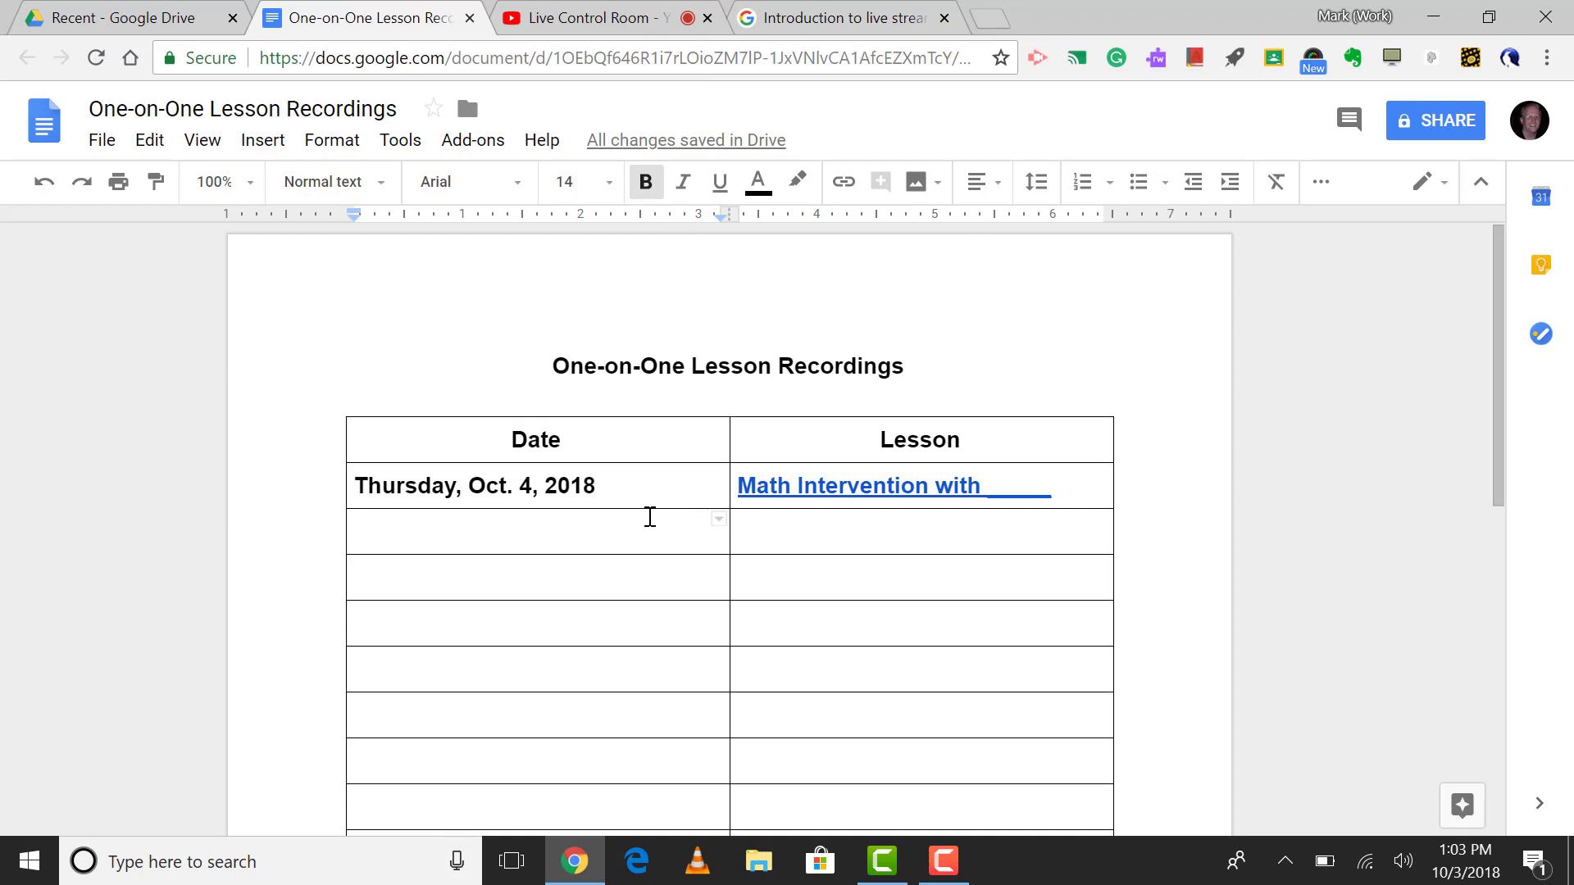
click(837, 486)
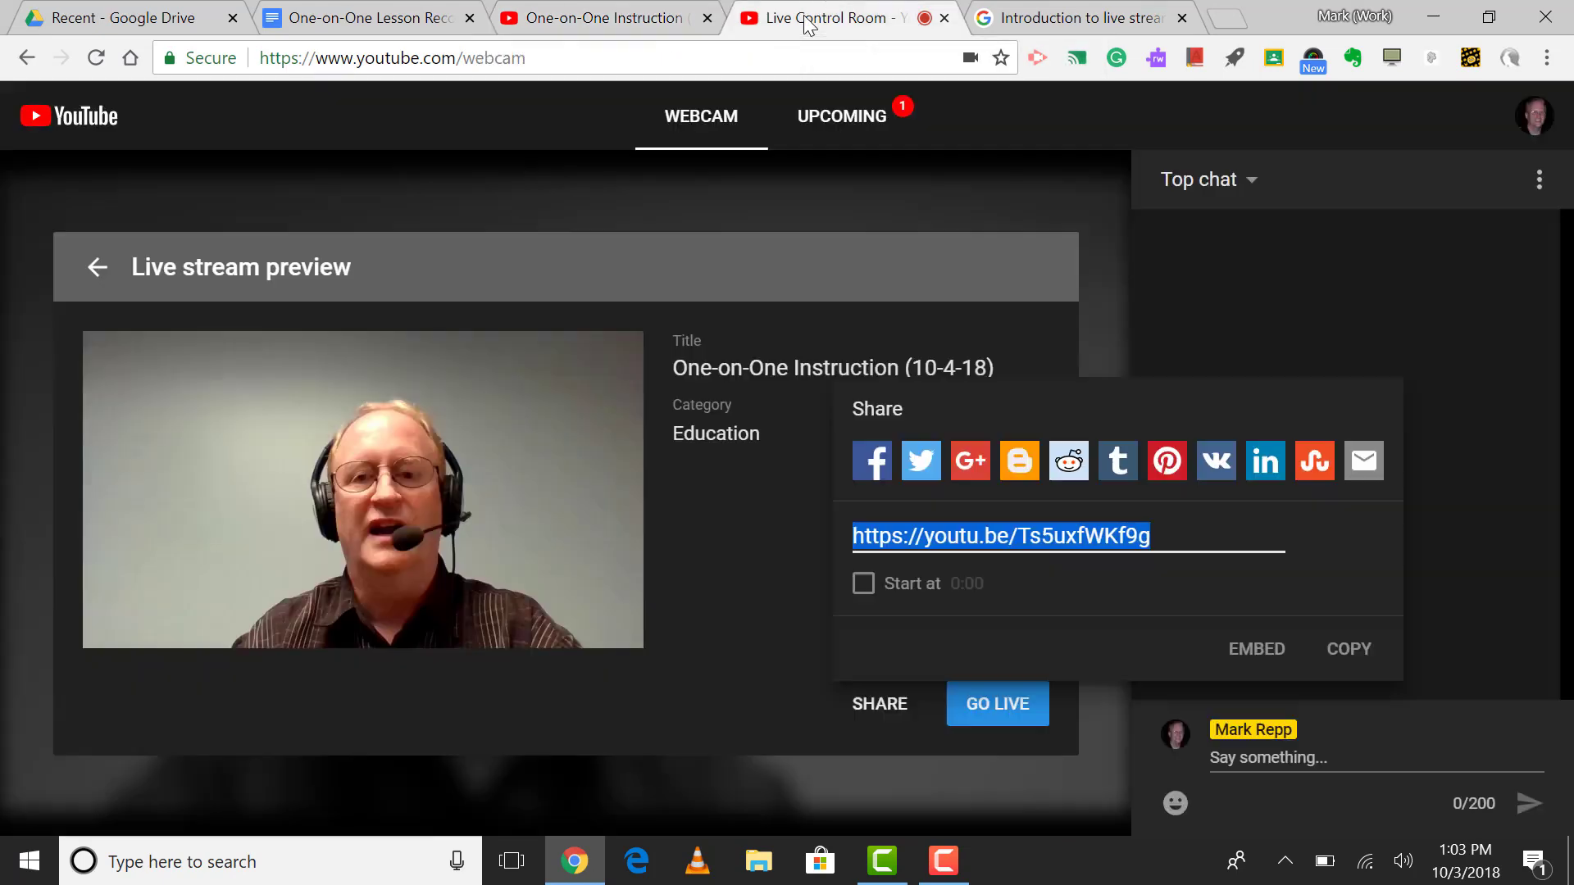
- Return to the Live Control Room, dismiss the Share panel, and go back to the stream info form
click(808, 20)
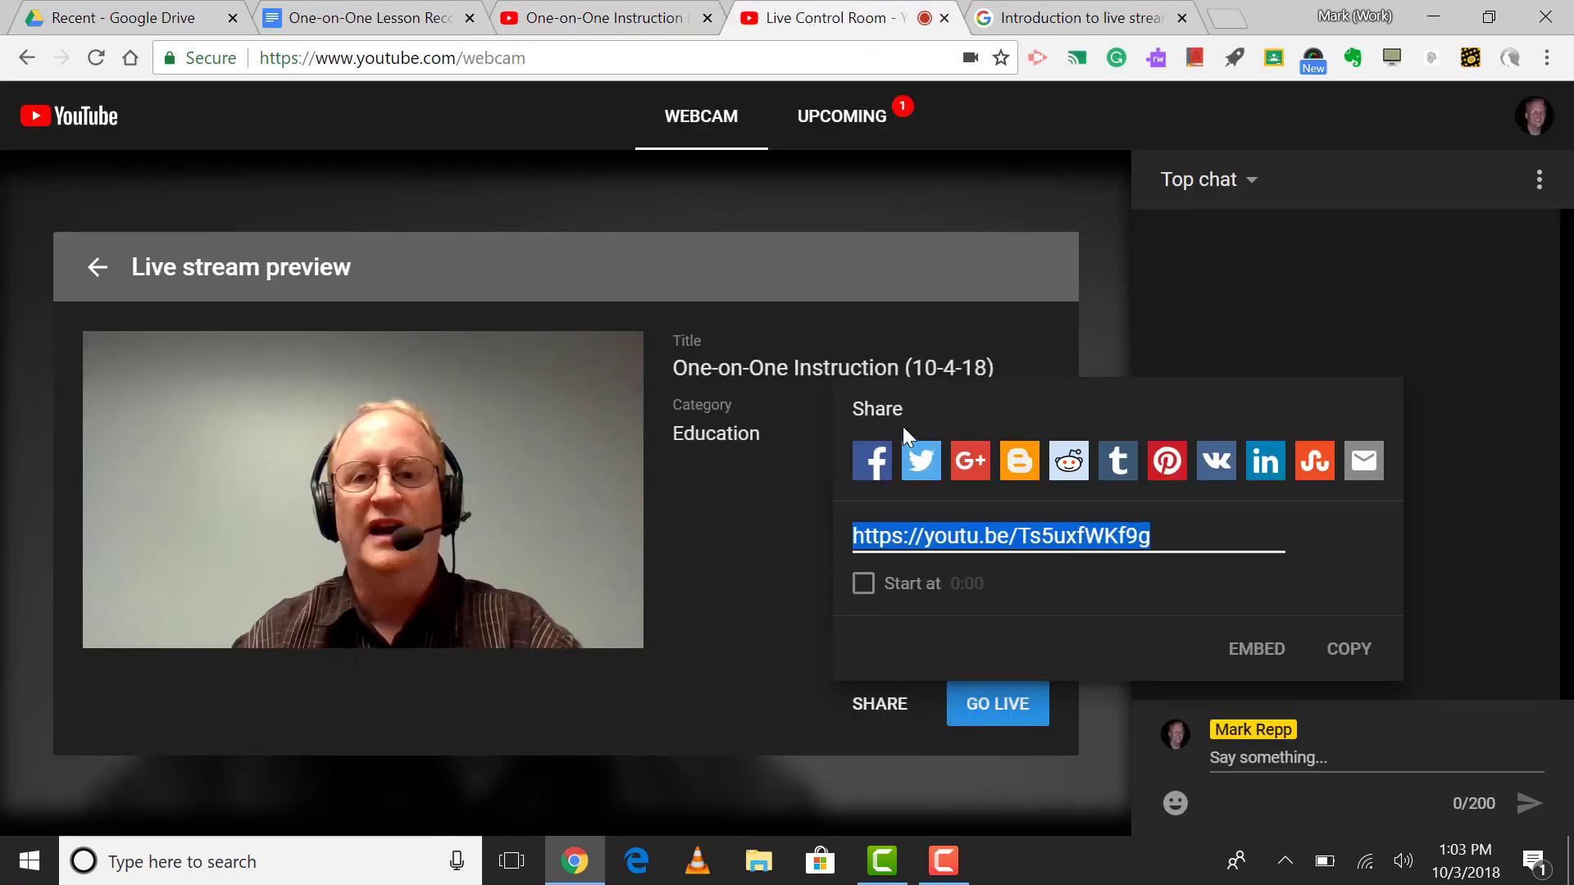
click(1434, 424)
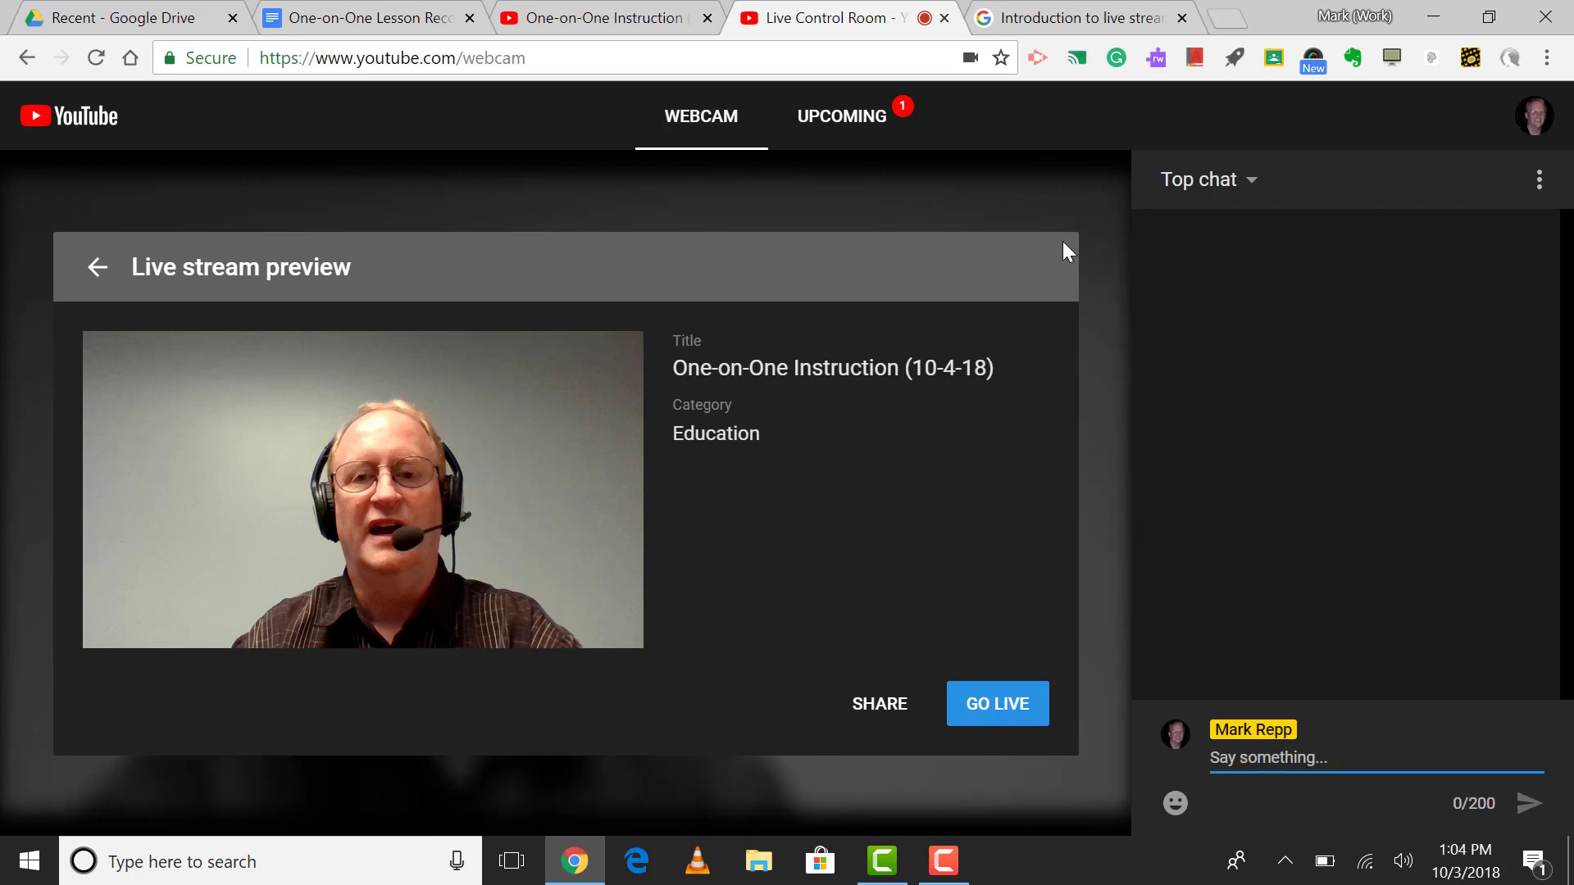
click(1108, 377)
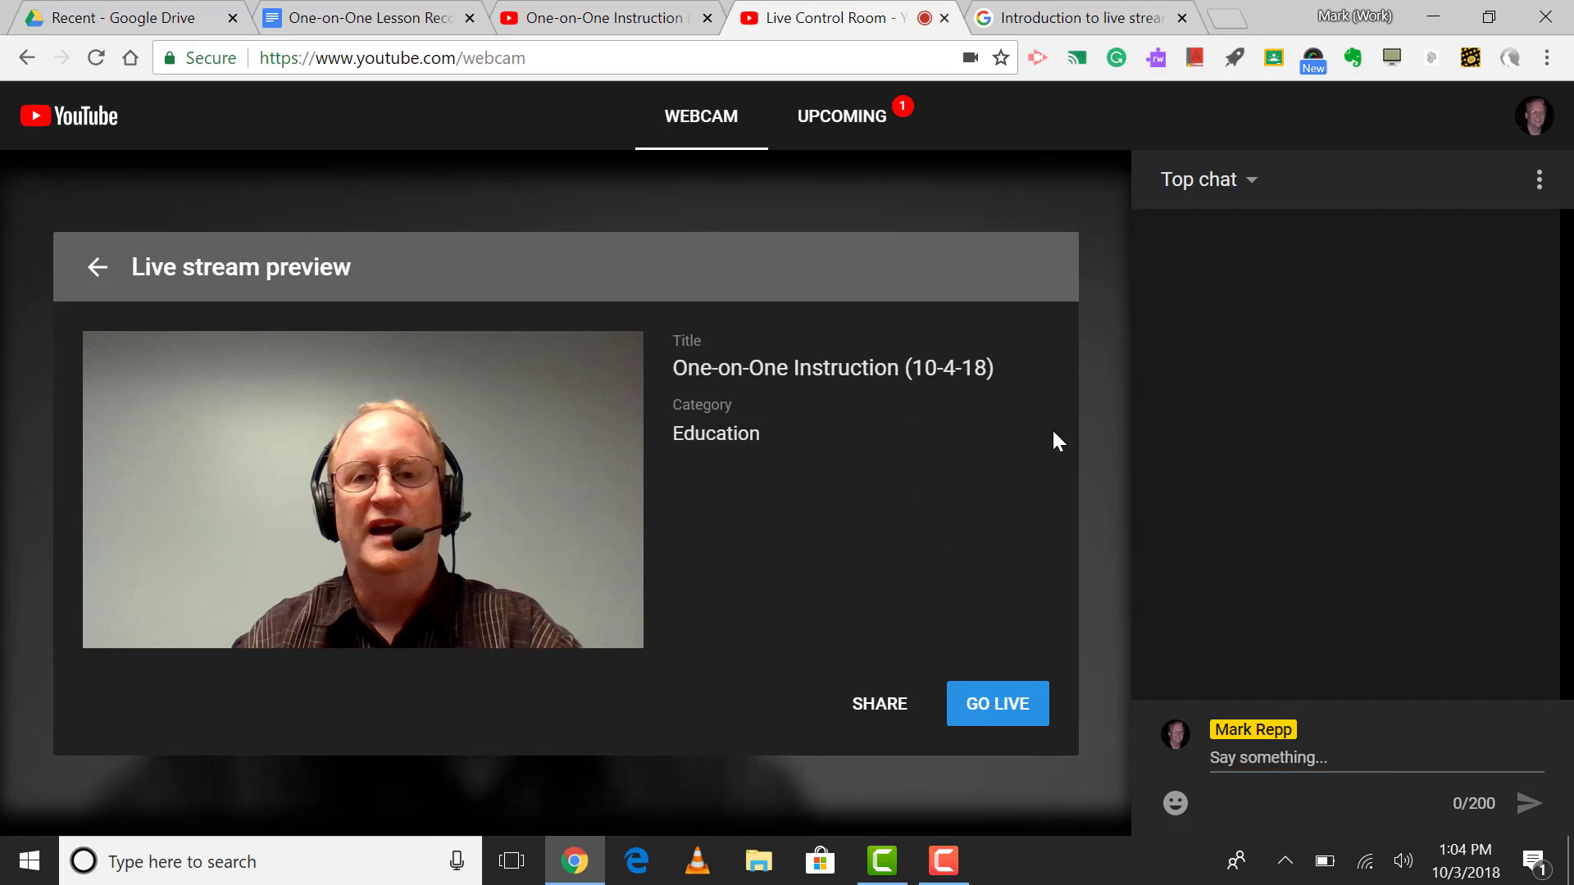
click(97, 266)
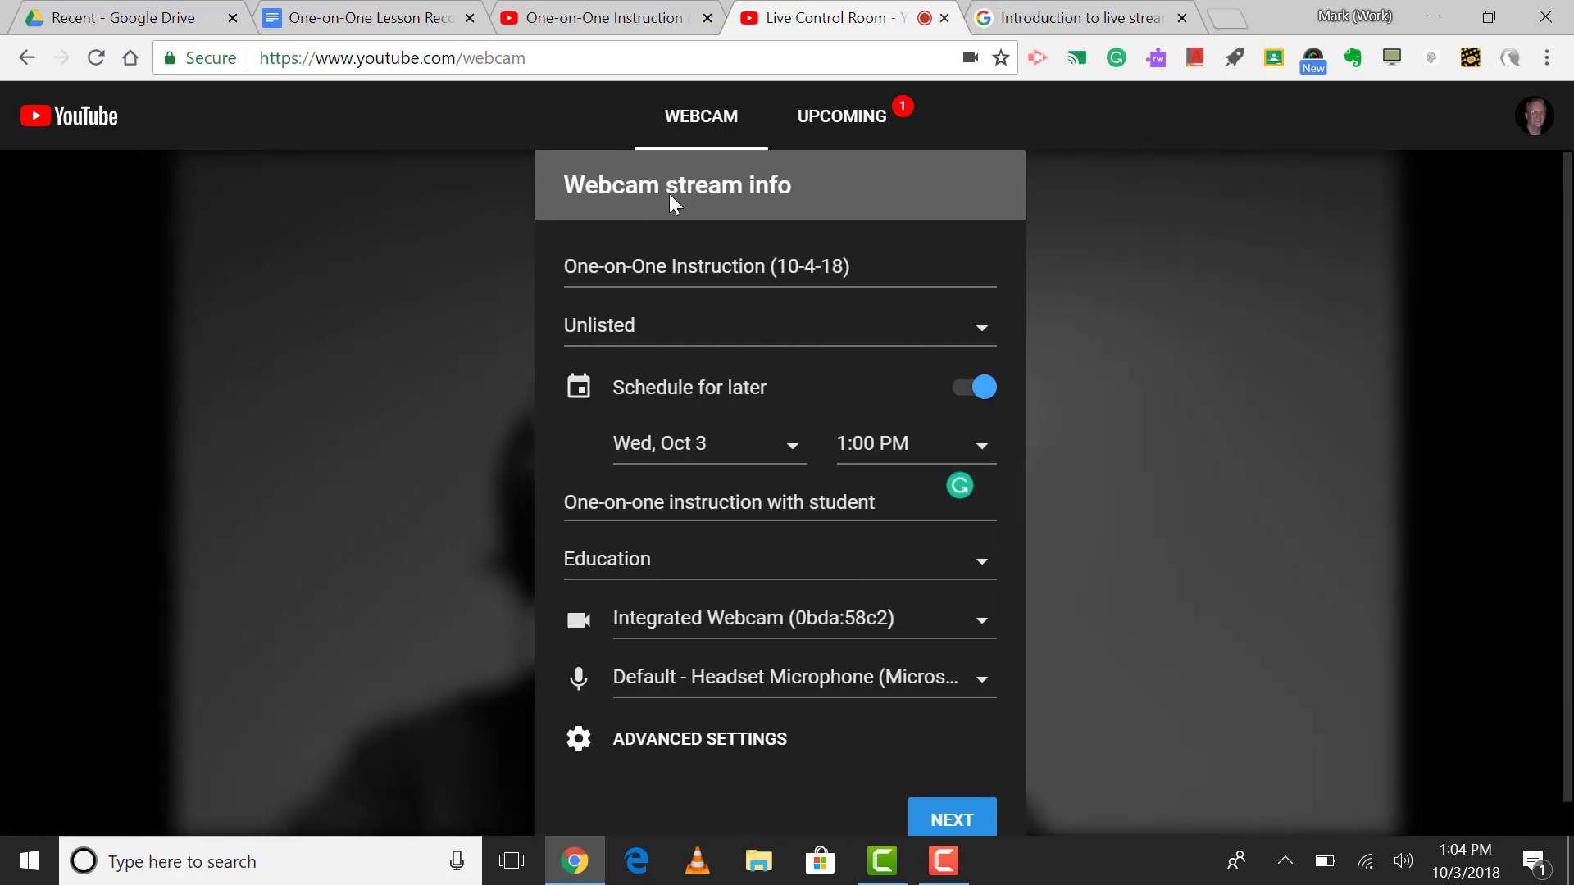
- Review the upcoming scheduled streams, then return to the webcam stream info form
click(841, 123)
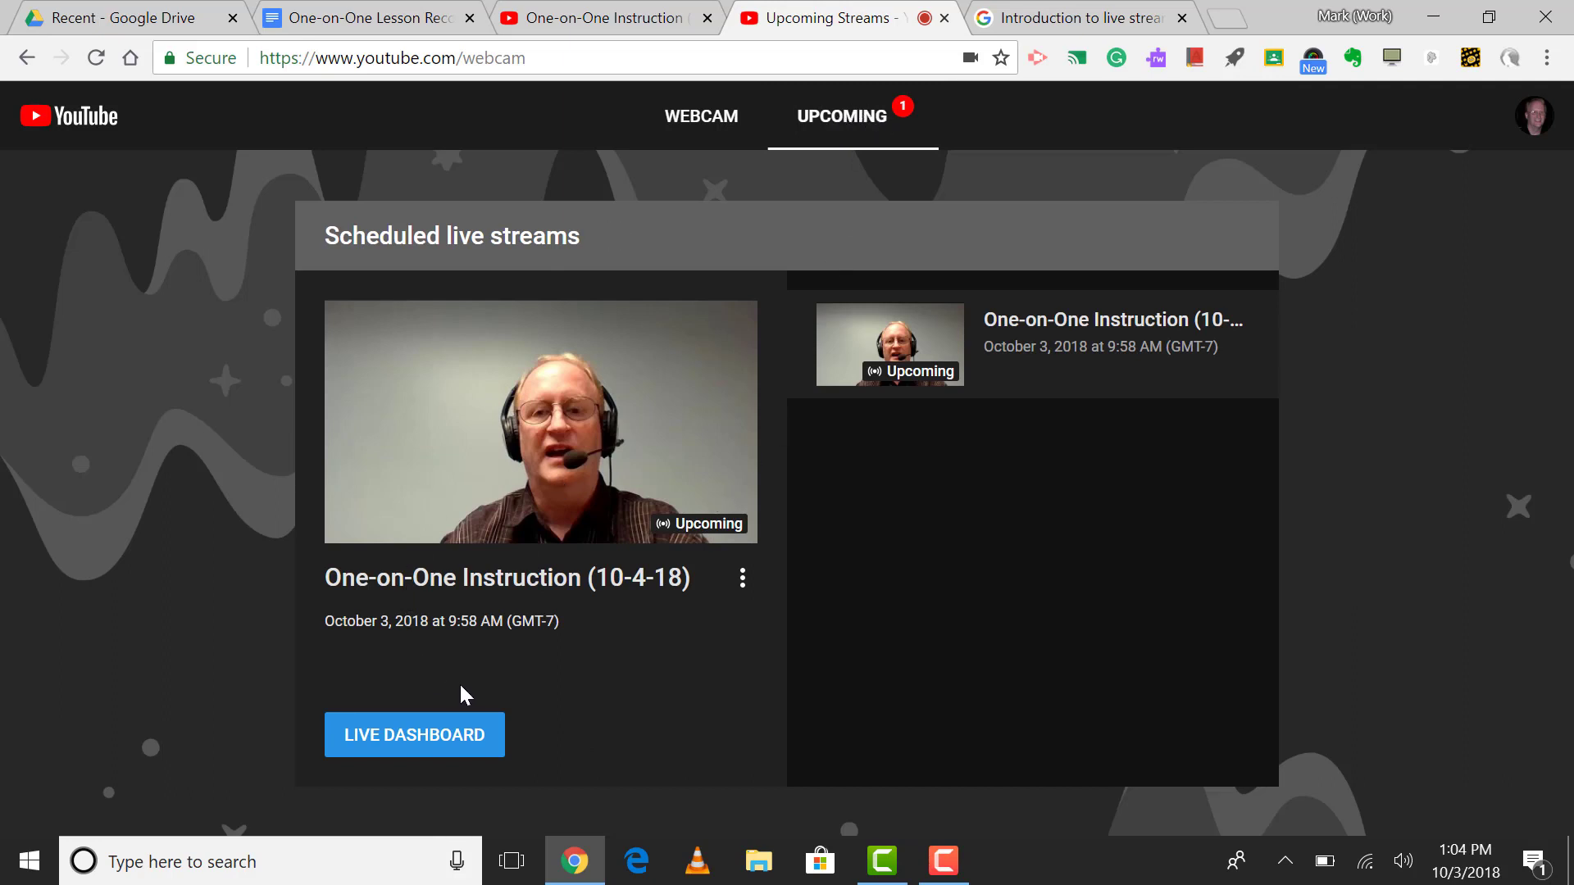
click(443, 730)
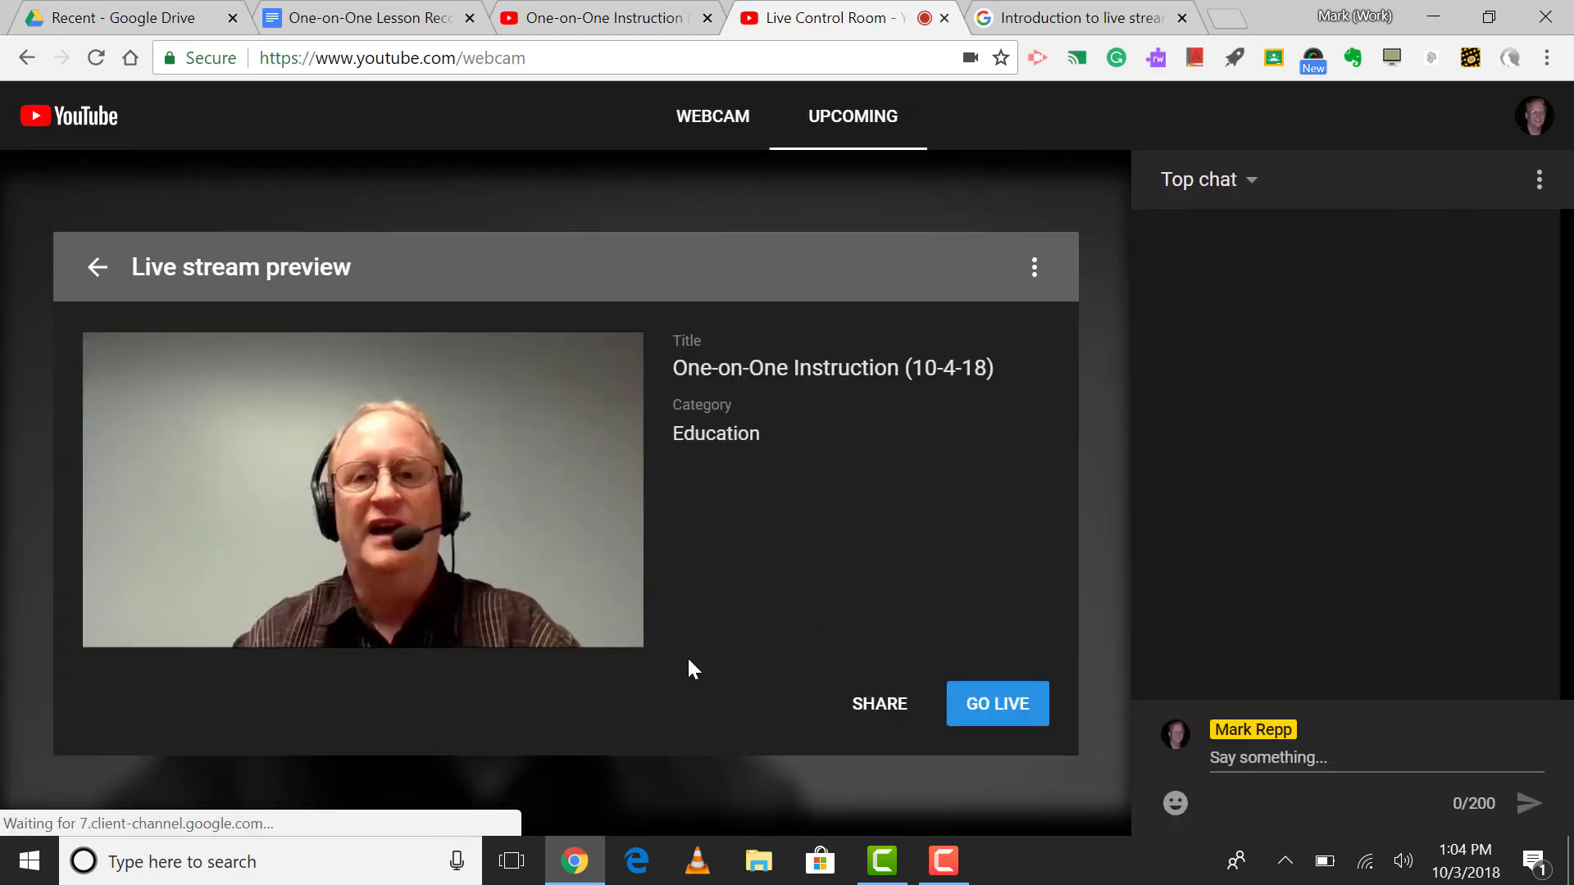
click(693, 121)
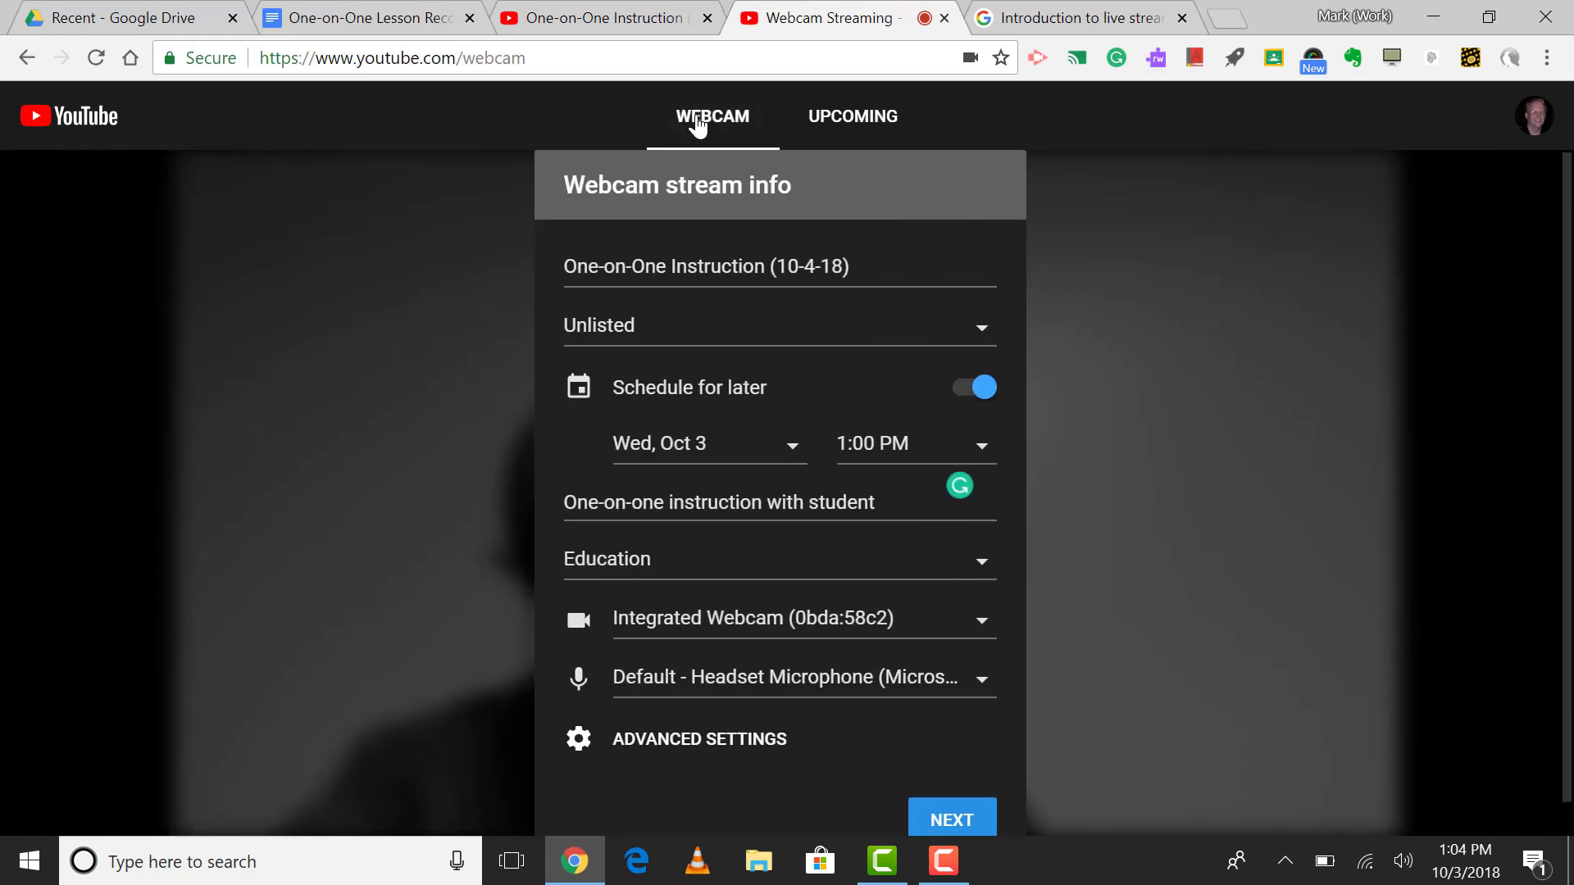
- Go live with the One-on-One Broadcast webcam stream from Upcoming, then end it after 0:41
click(867, 123)
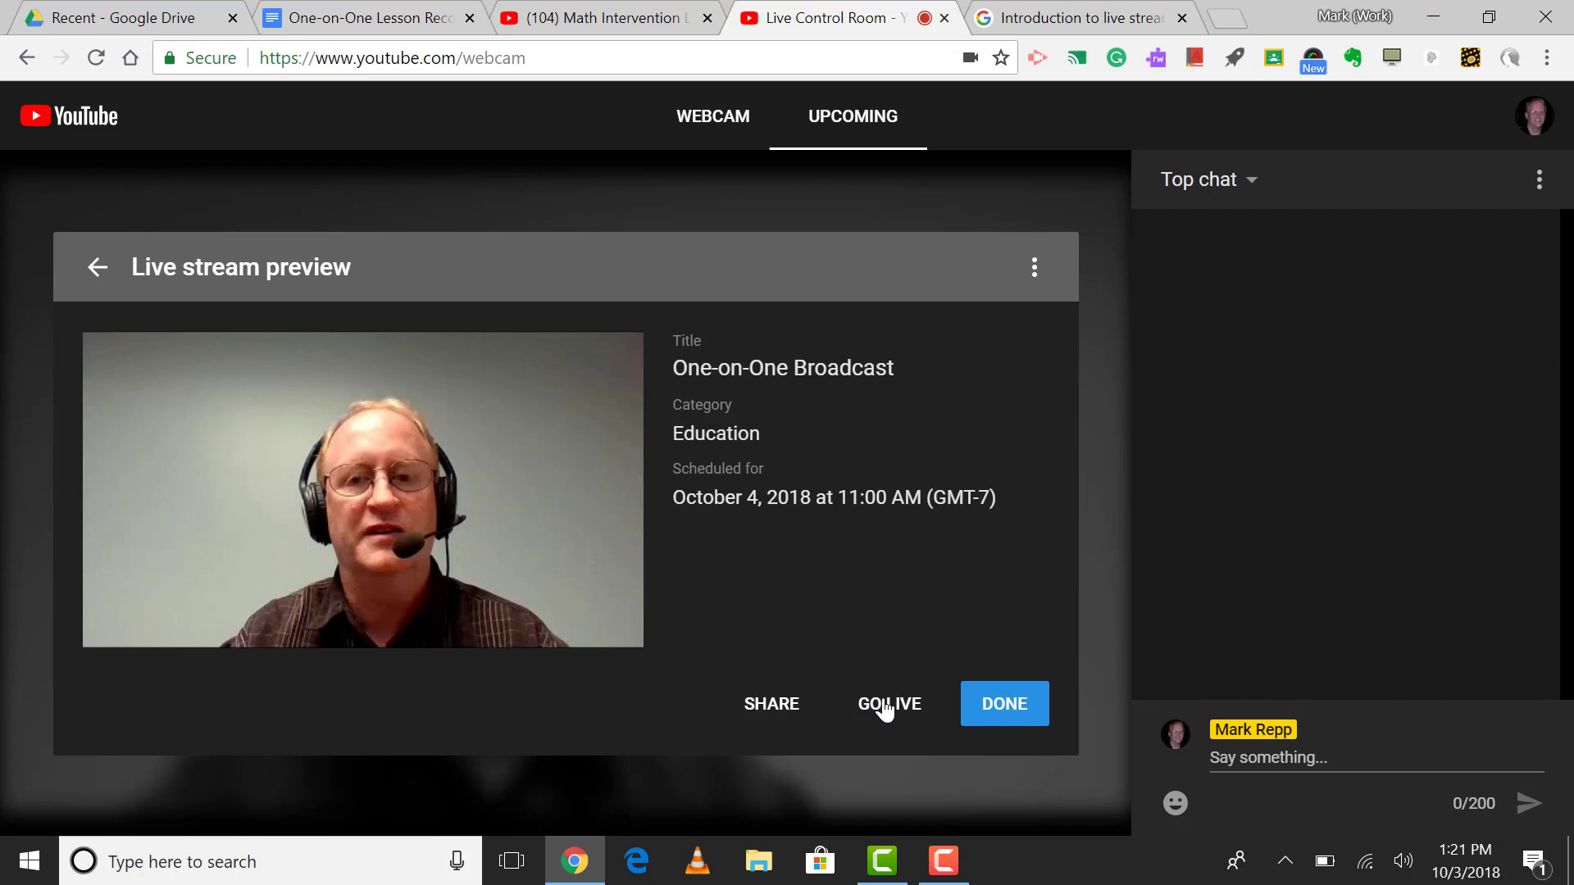
click(886, 705)
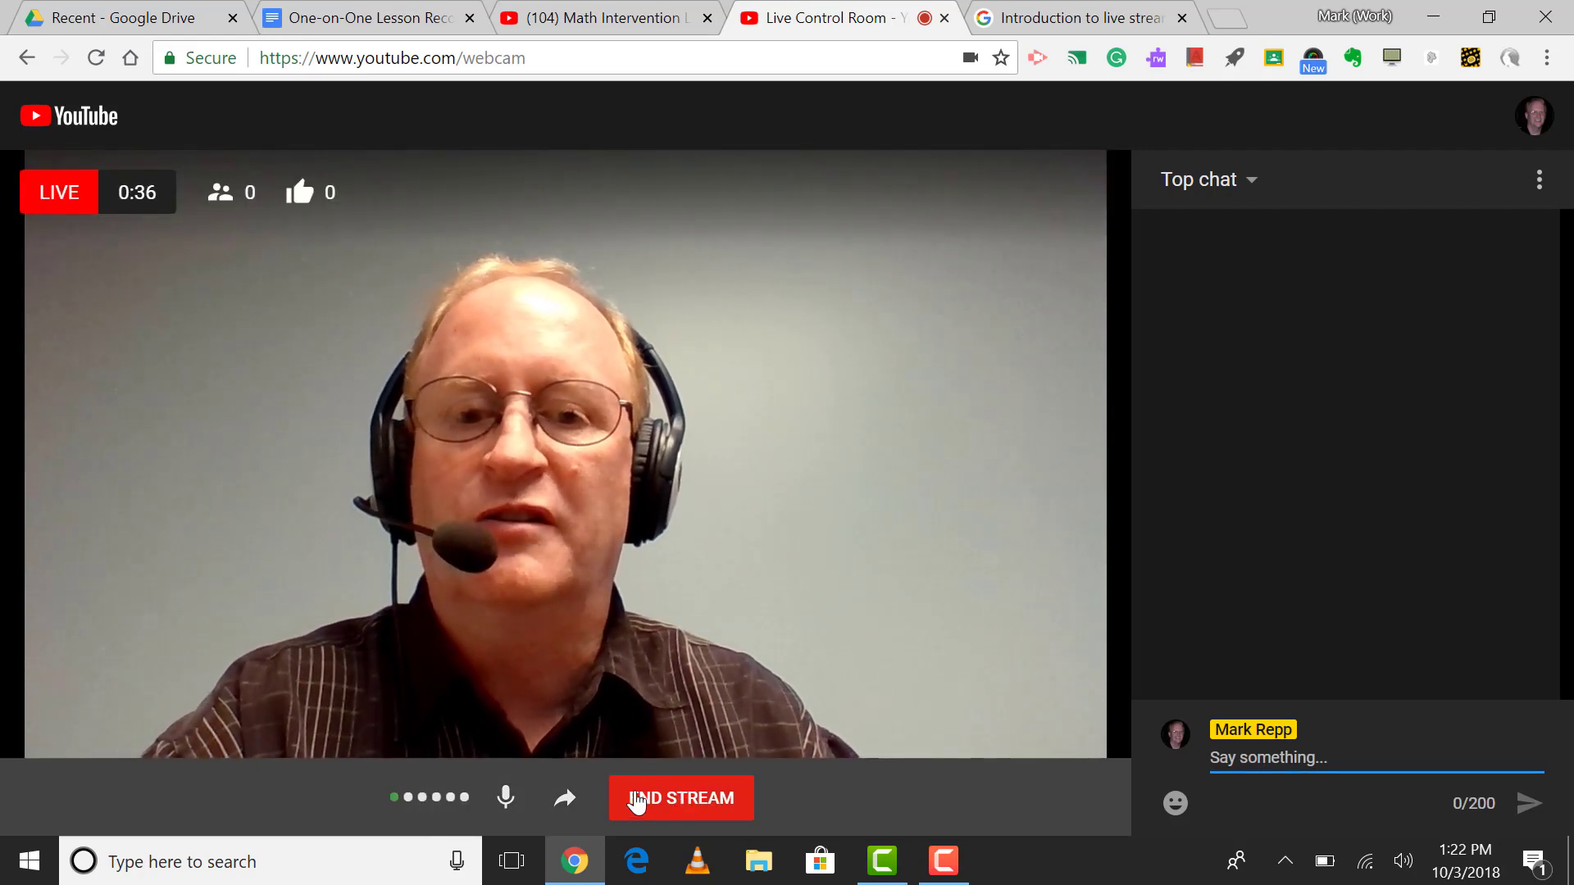
click(670, 799)
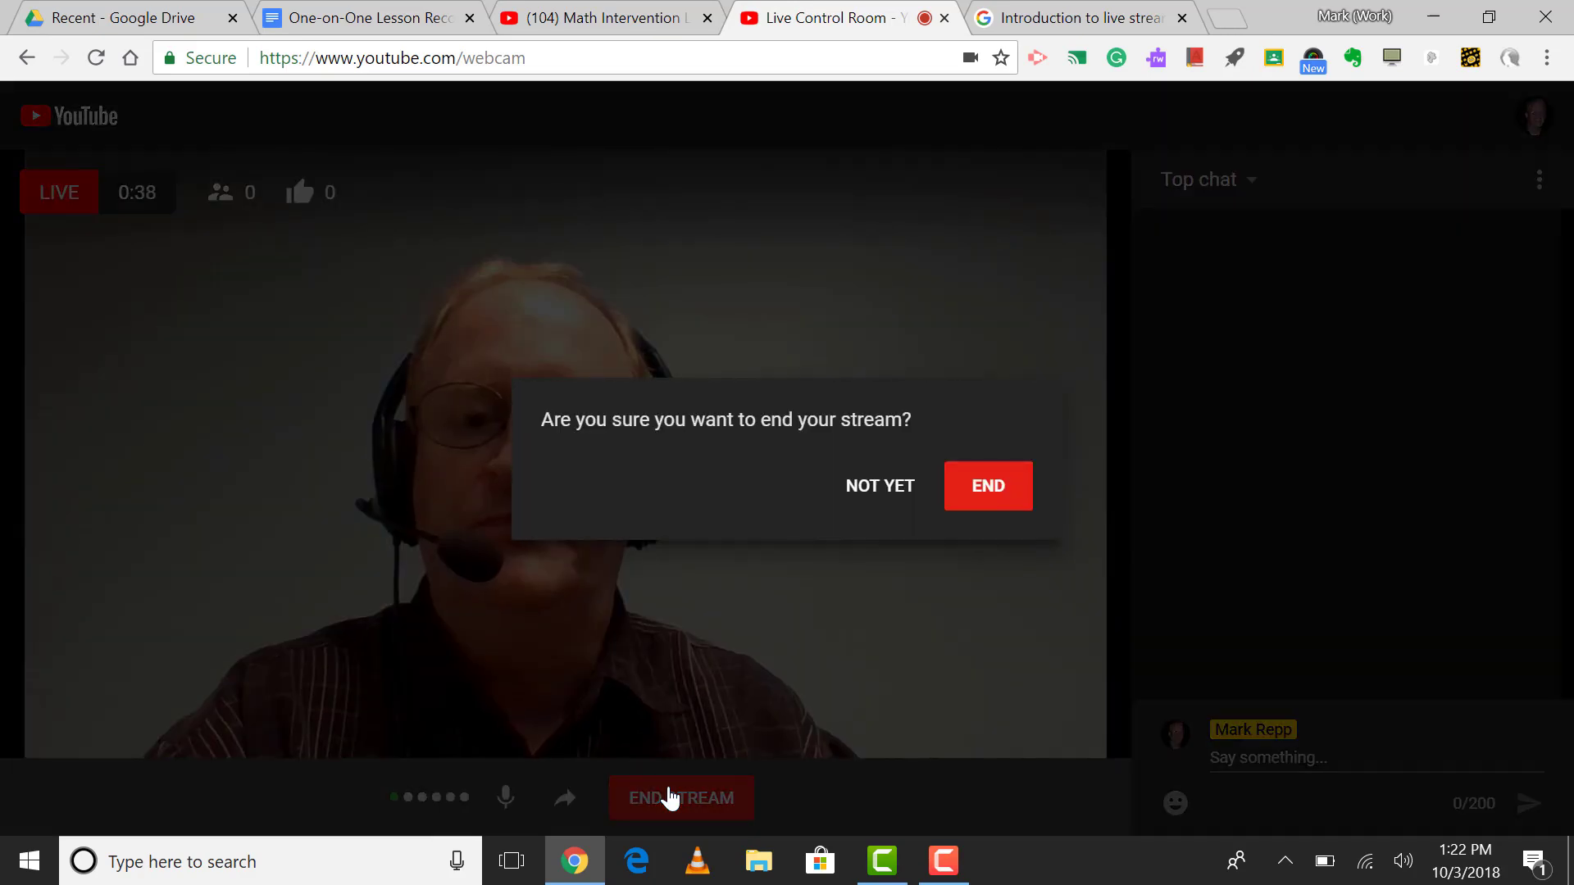
click(989, 489)
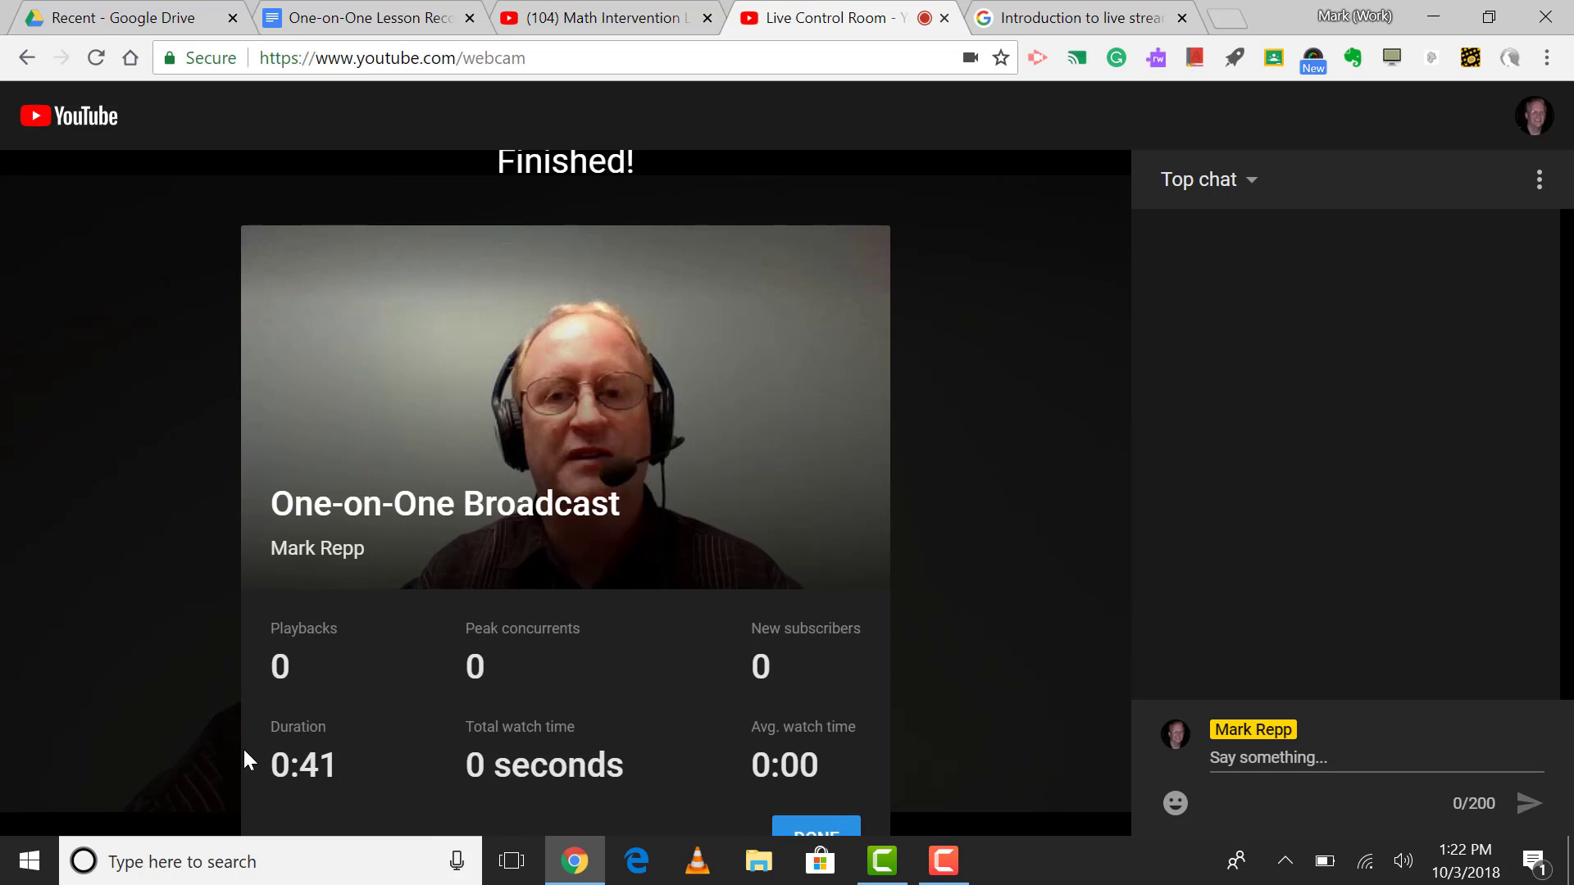
- Dismiss the Finished summary and open the One-on-One Broadcast entry's Edit page from Live Events
click(804, 826)
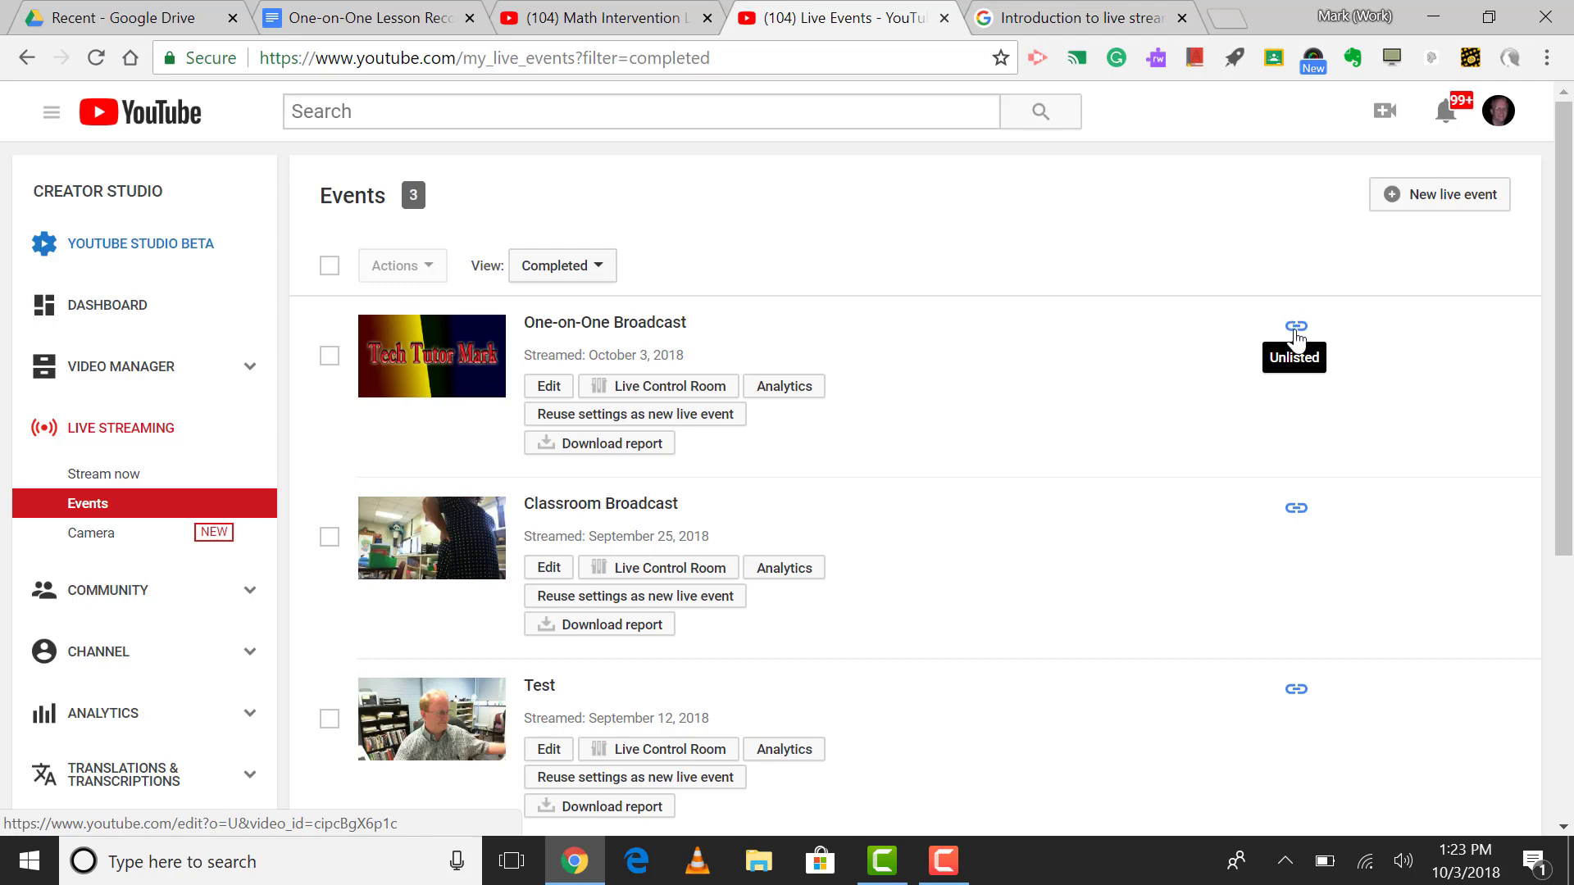
click(82, 367)
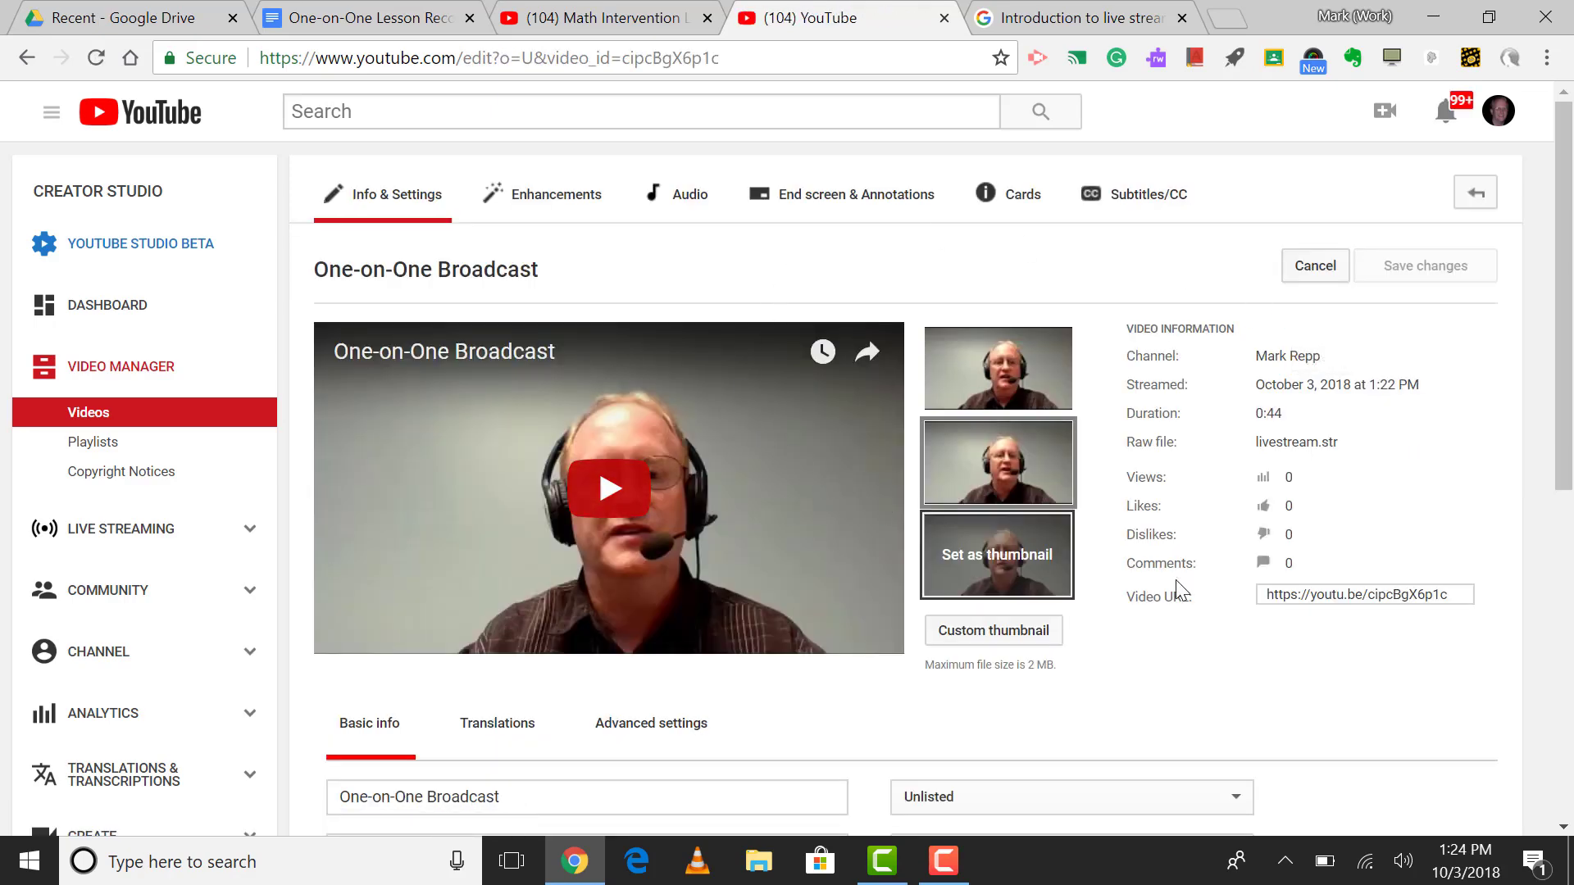
- Tick Favorites in the video's playlist list and save the changes, keeping the video Unlisted
click(1269, 591)
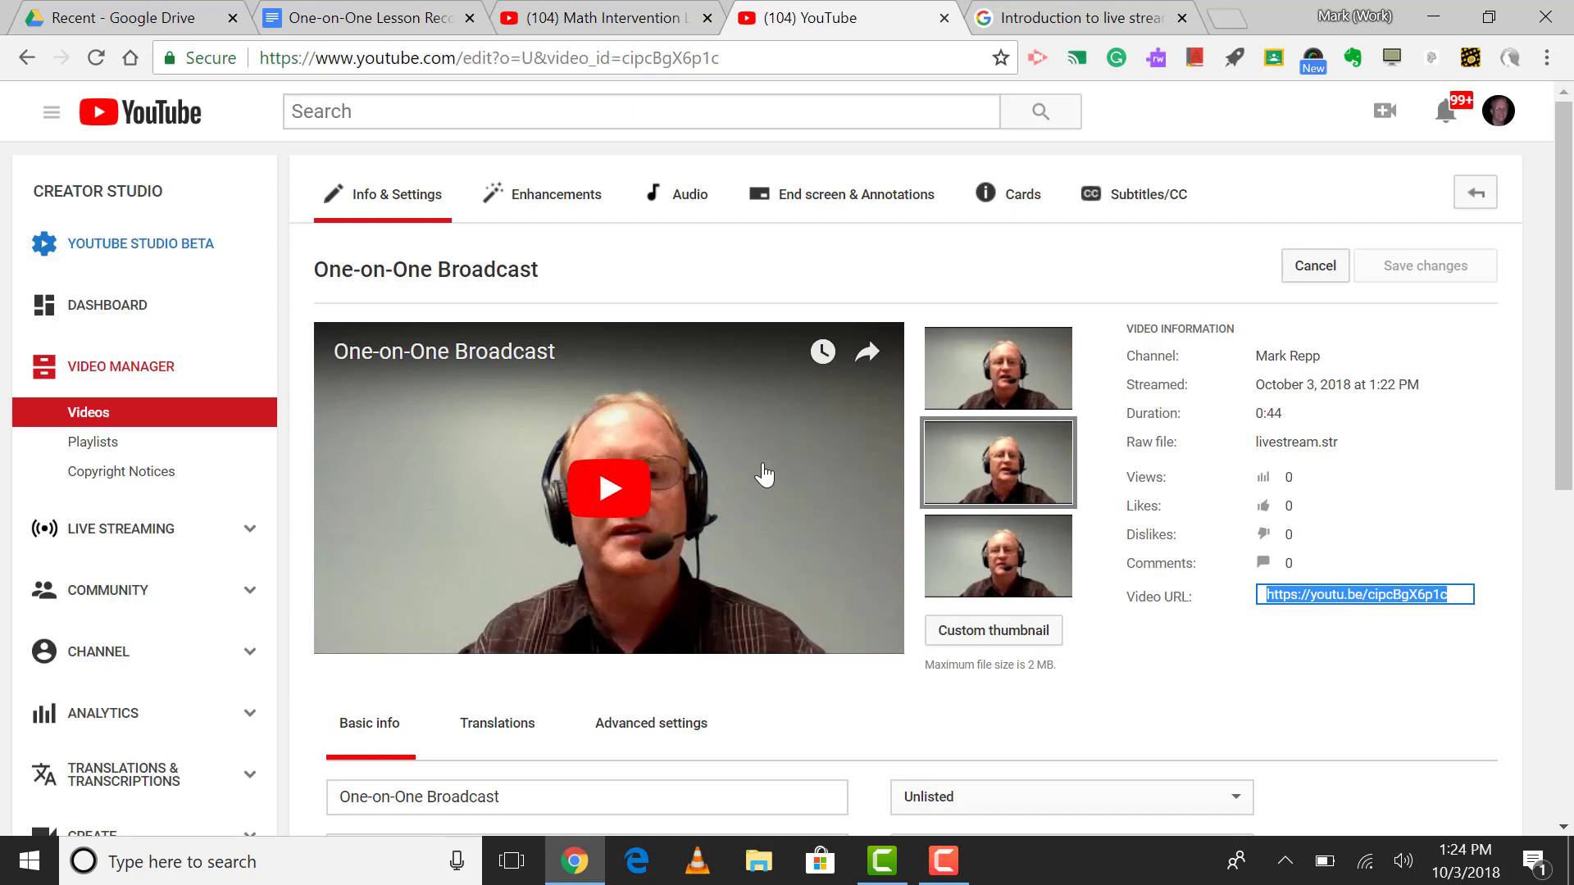
scroll(1152, 591, down, 2)
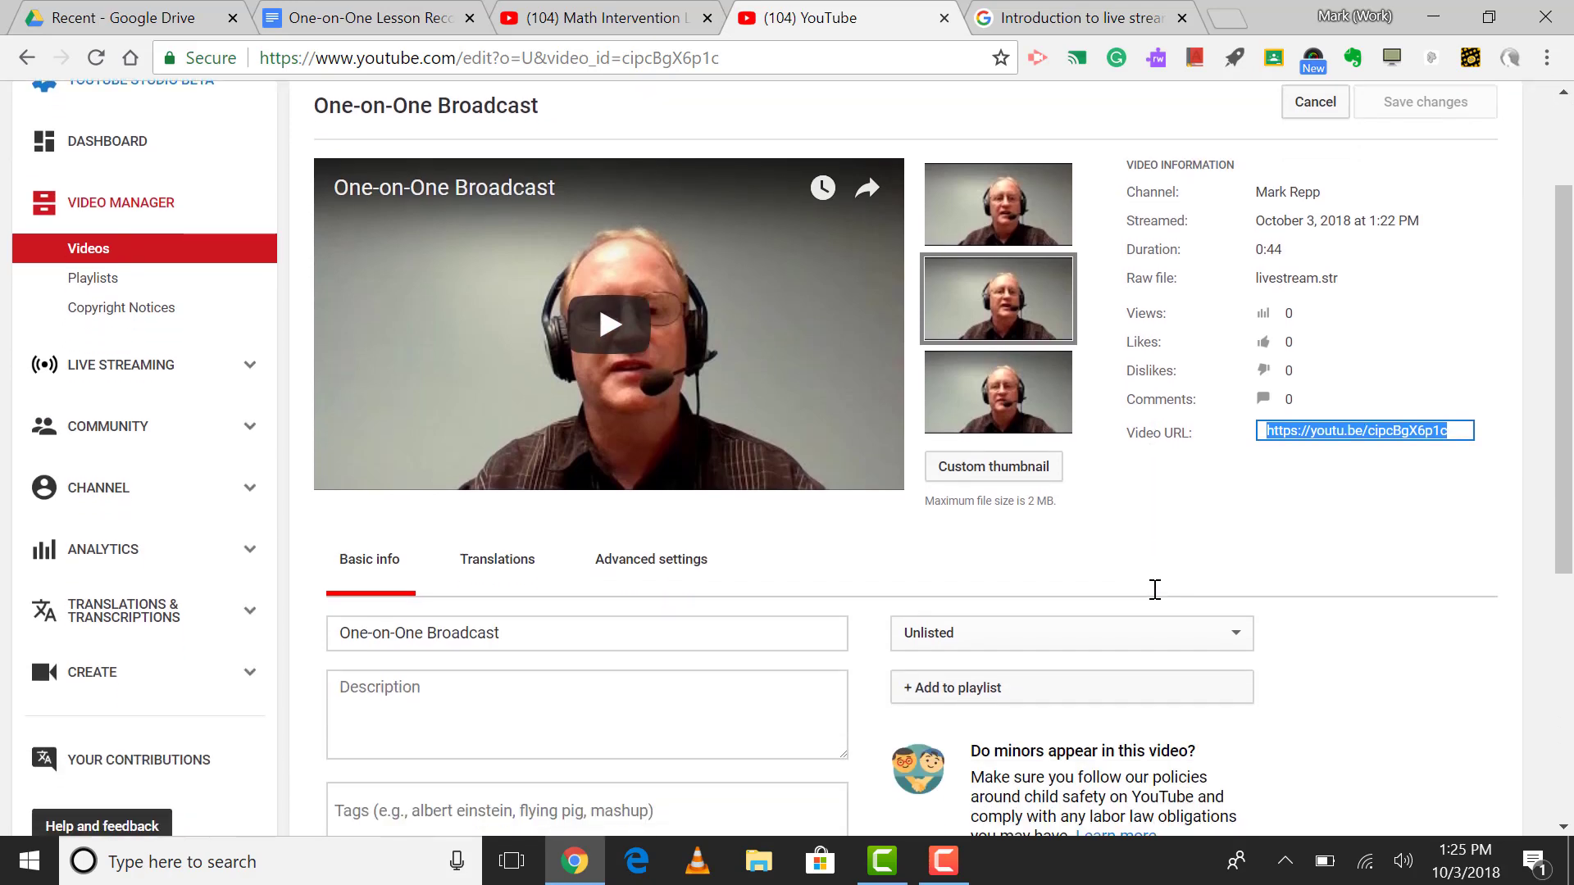
click(497, 733)
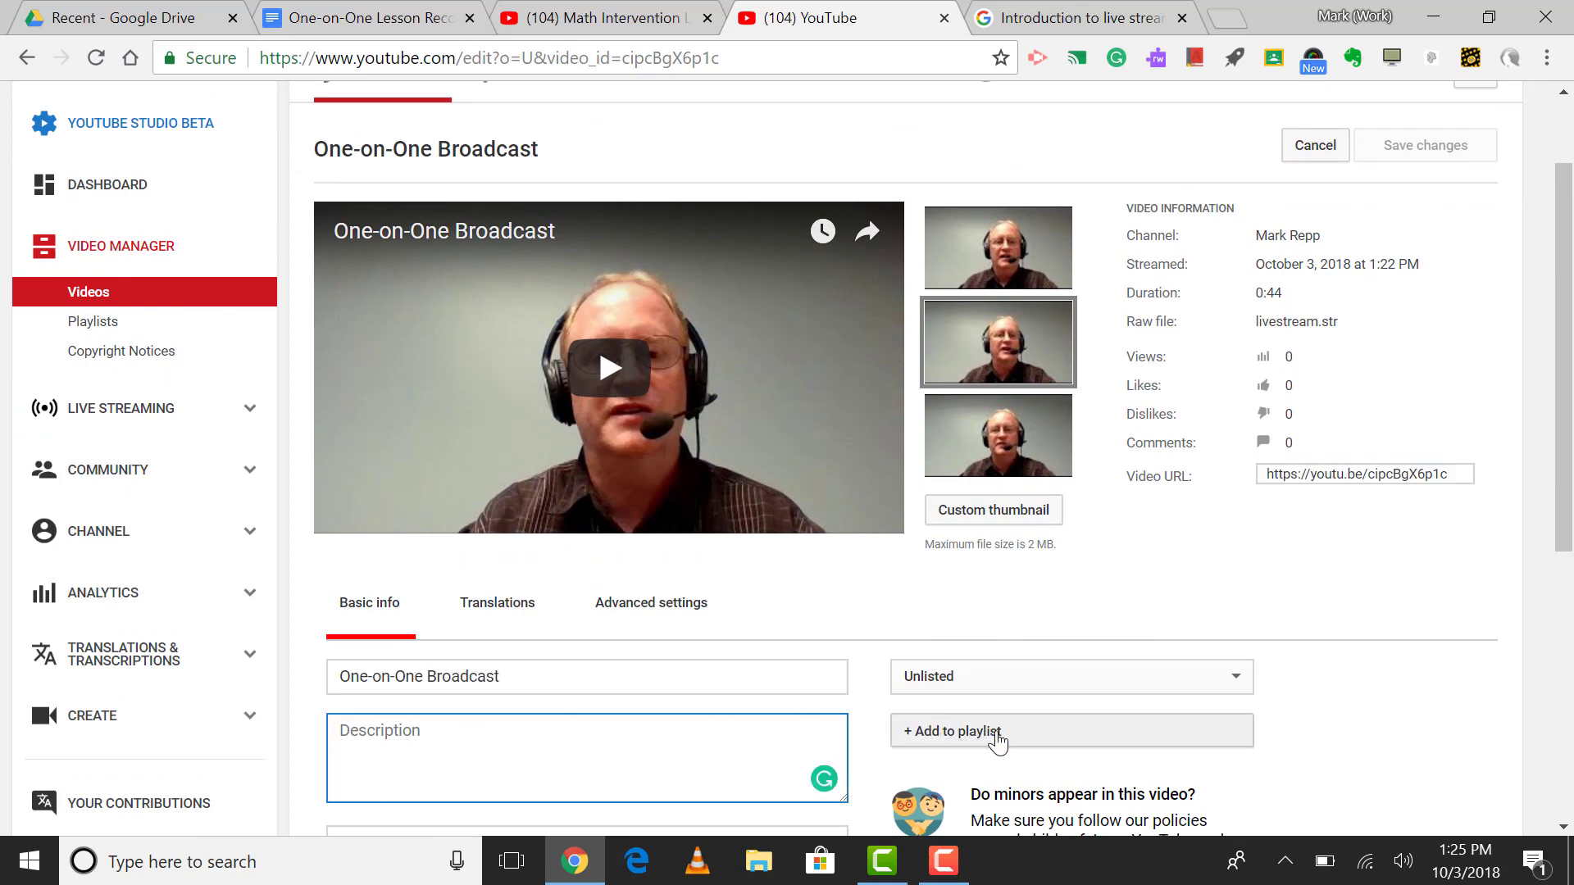
click(995, 740)
scroll(997, 742, down, 4)
click(963, 542)
click(1402, 721)
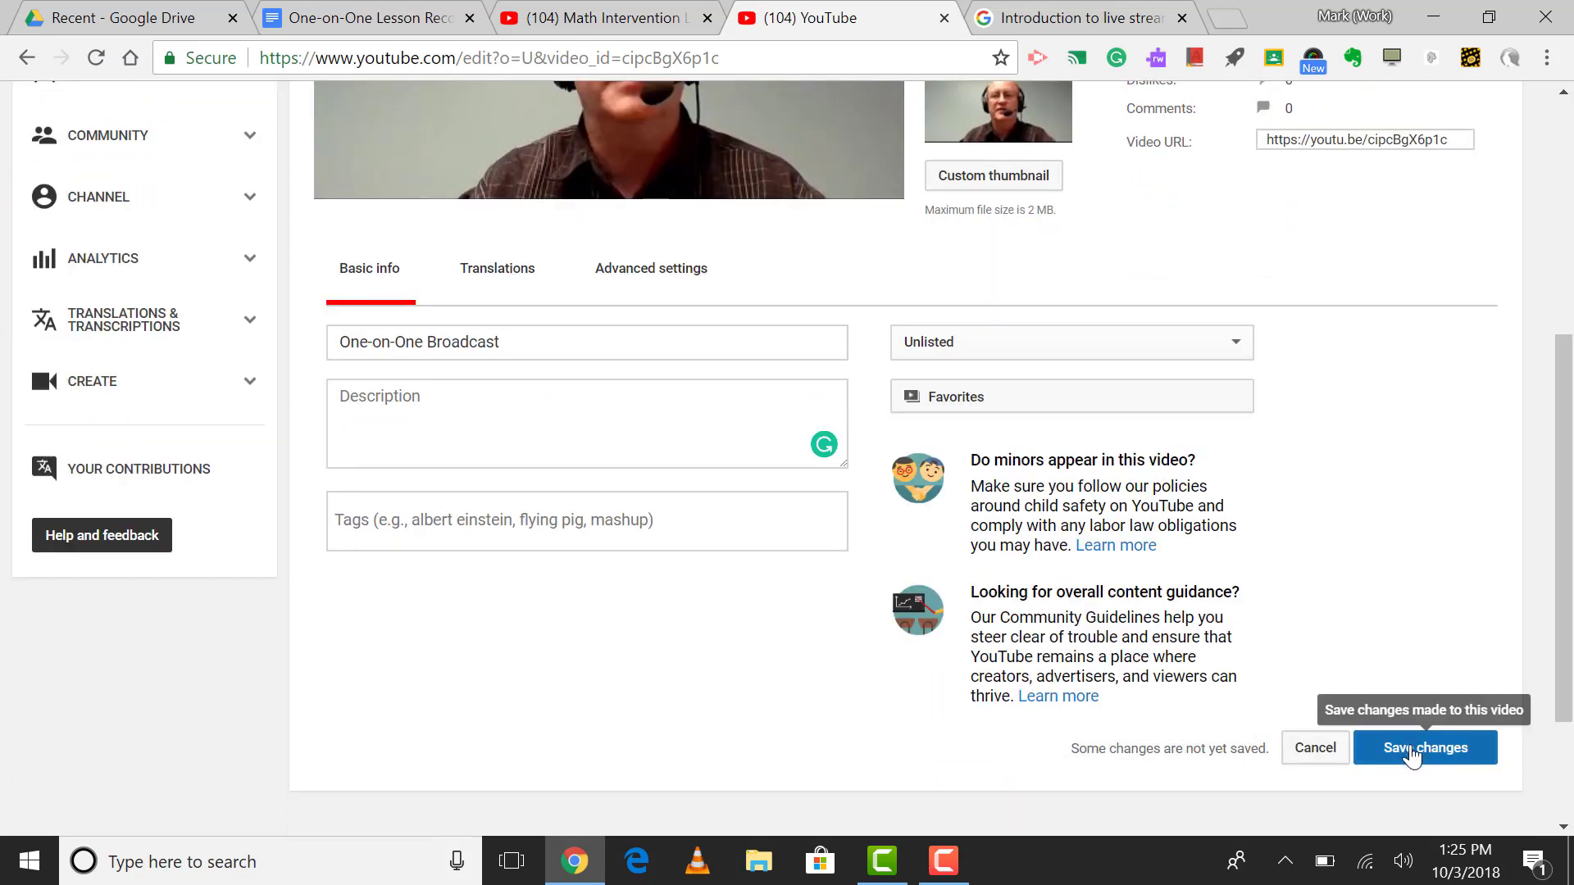
click(1409, 748)
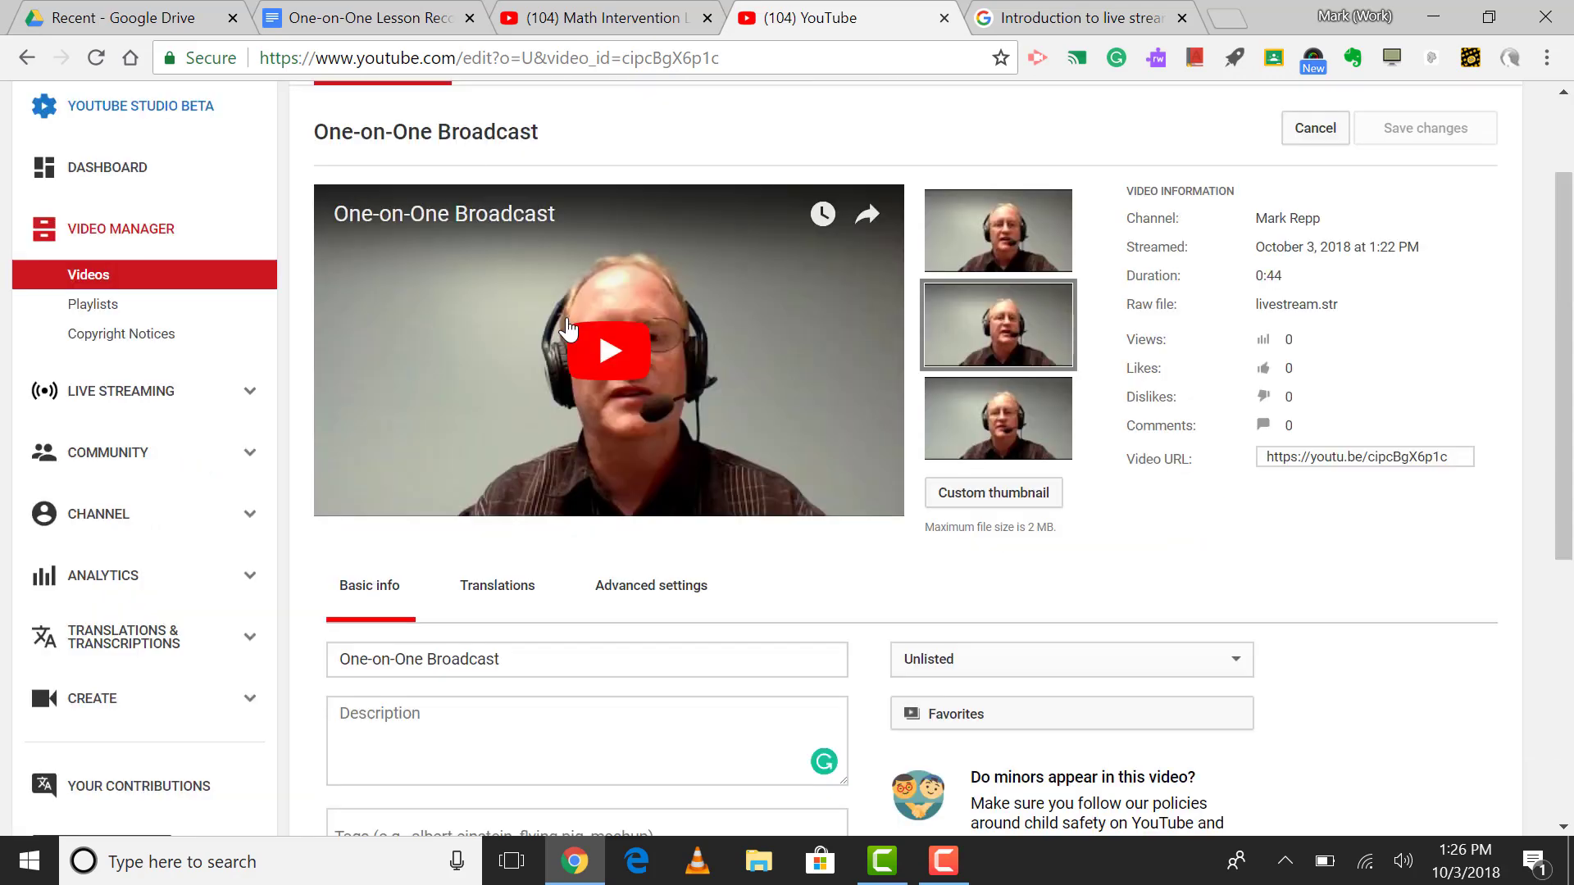